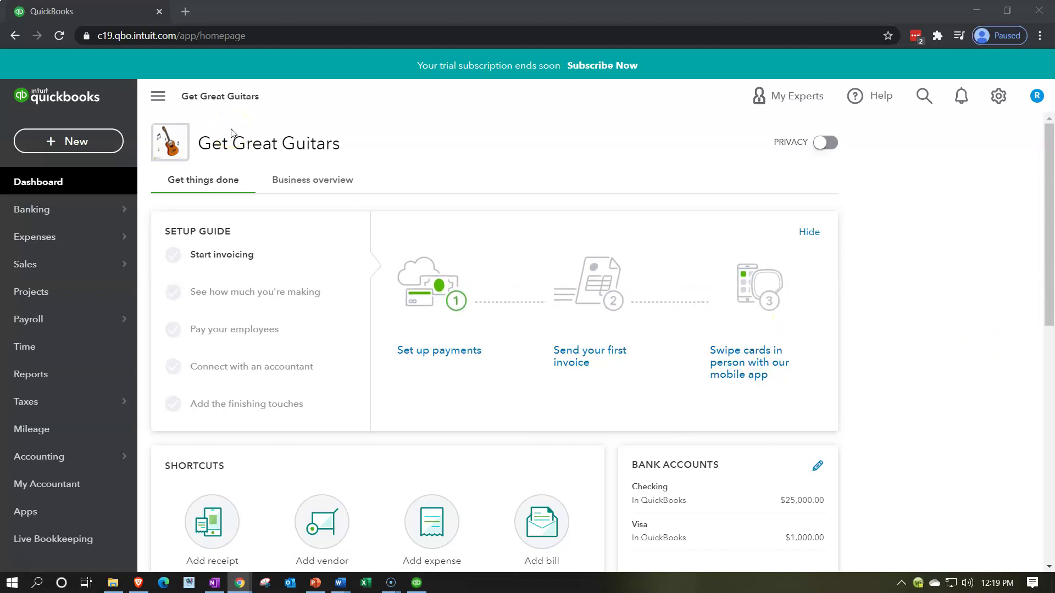
- Duplicate the QuickBooks homepage browser tab three times so four copies are open
{"action": "right_click", "coordinate": [127, 11]}
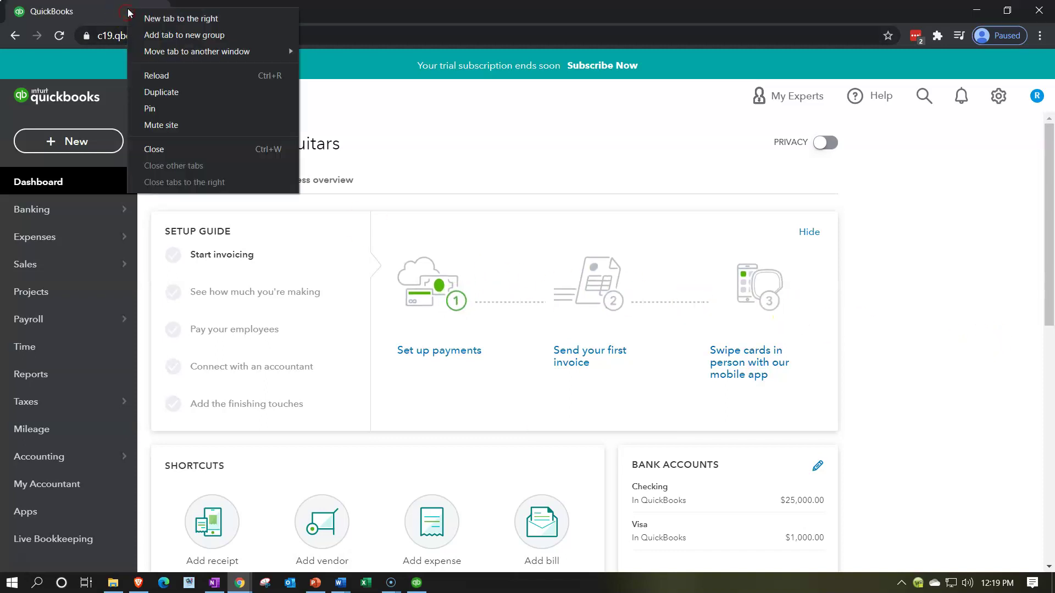
{"action": "left_click", "coordinate": [160, 92]}
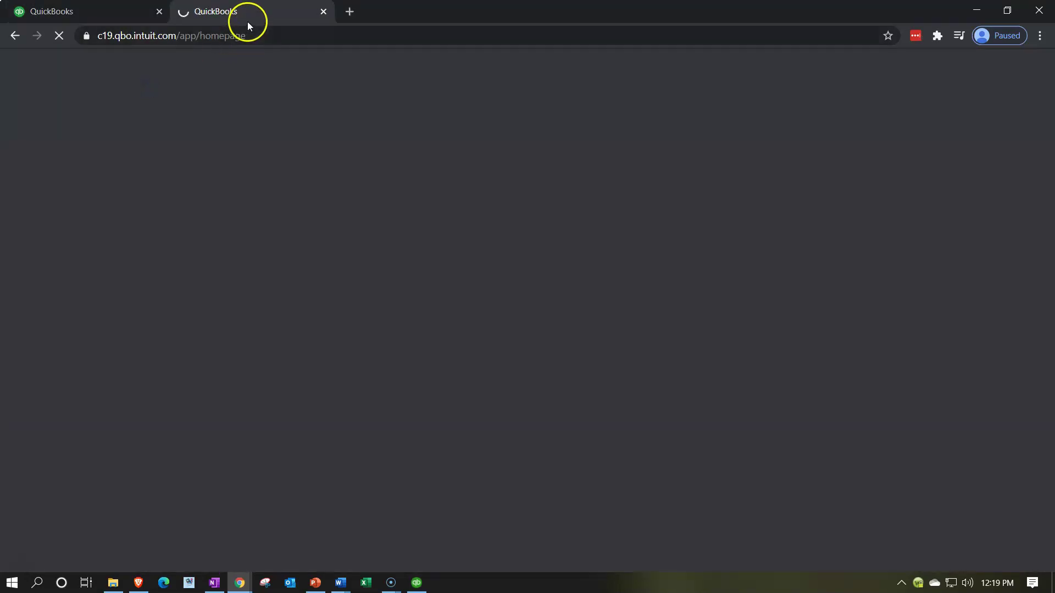
{"action": "right_click", "coordinate": [259, 9]}
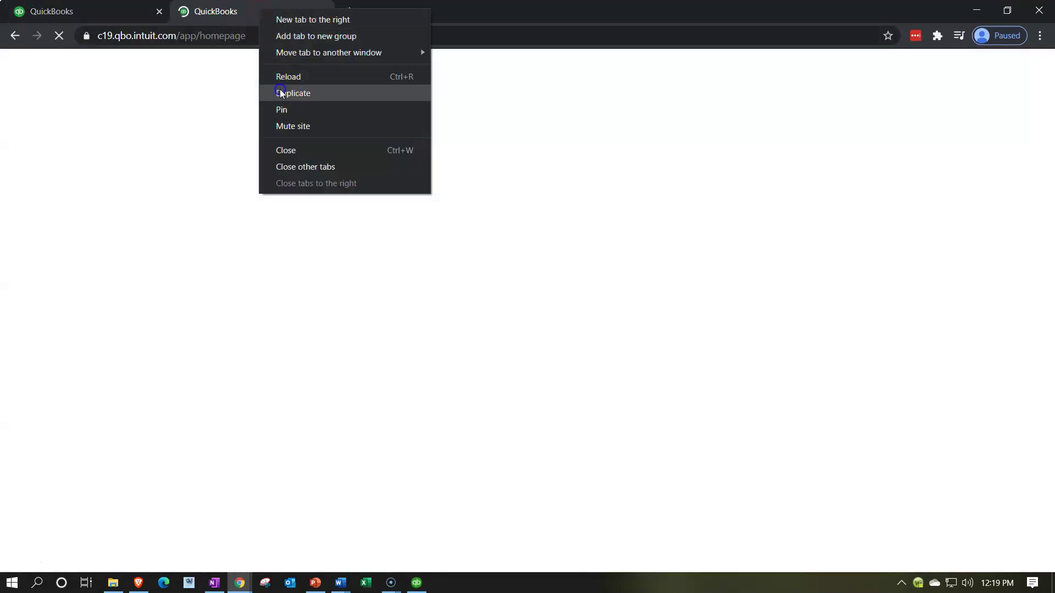
{"action": "left_click", "coordinate": [280, 93]}
{"action": "right_click", "coordinate": [414, 15]}
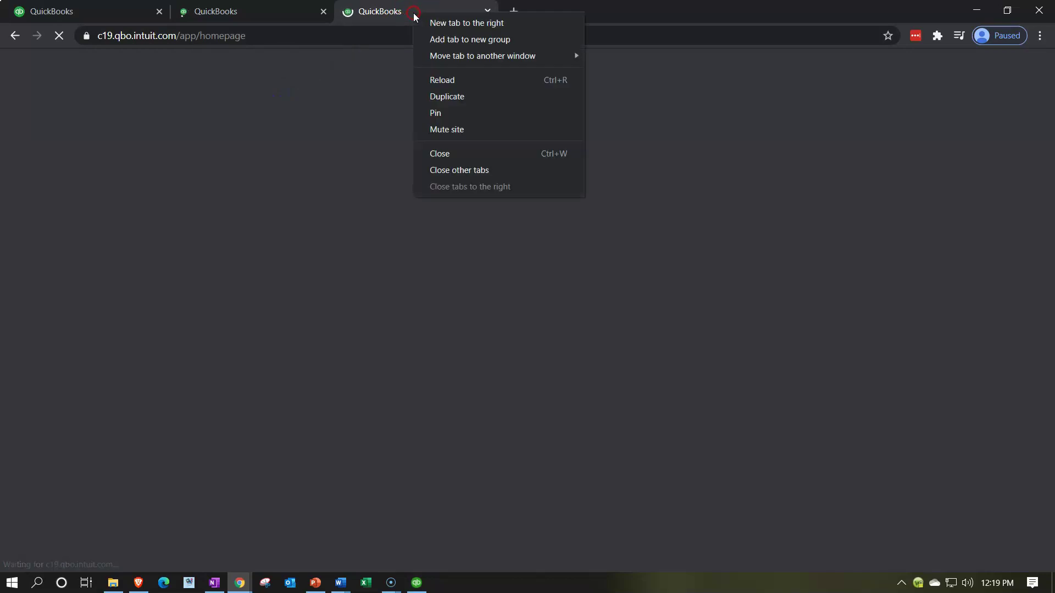
{"action": "left_click", "coordinate": [439, 98]}
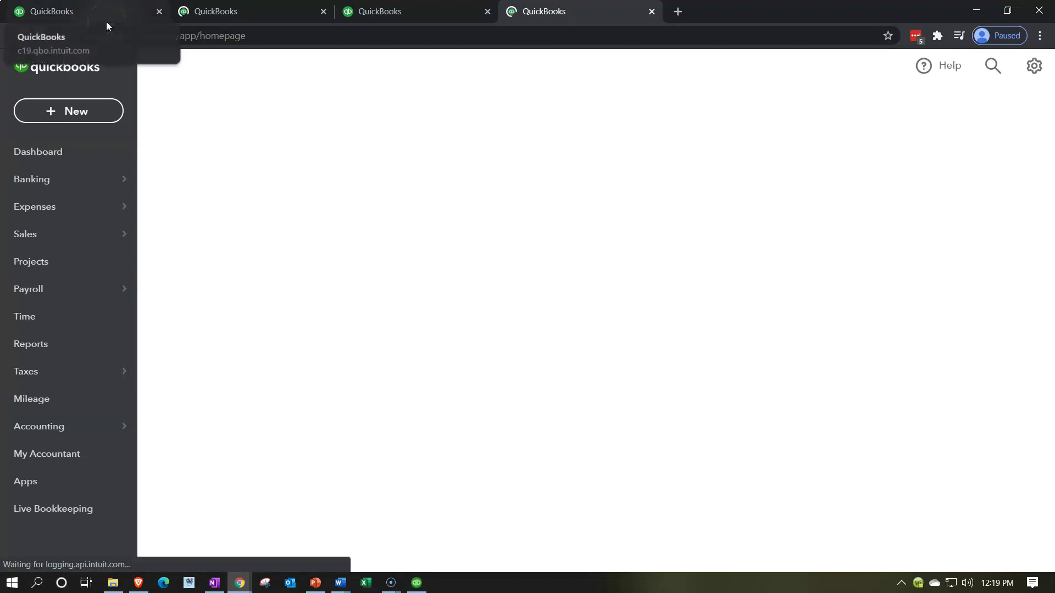
- In the last duplicated copy, find and open the Trial Balance report by searching the reports for "tria"
{"action": "mouse_move", "coordinate": [95, 218]}
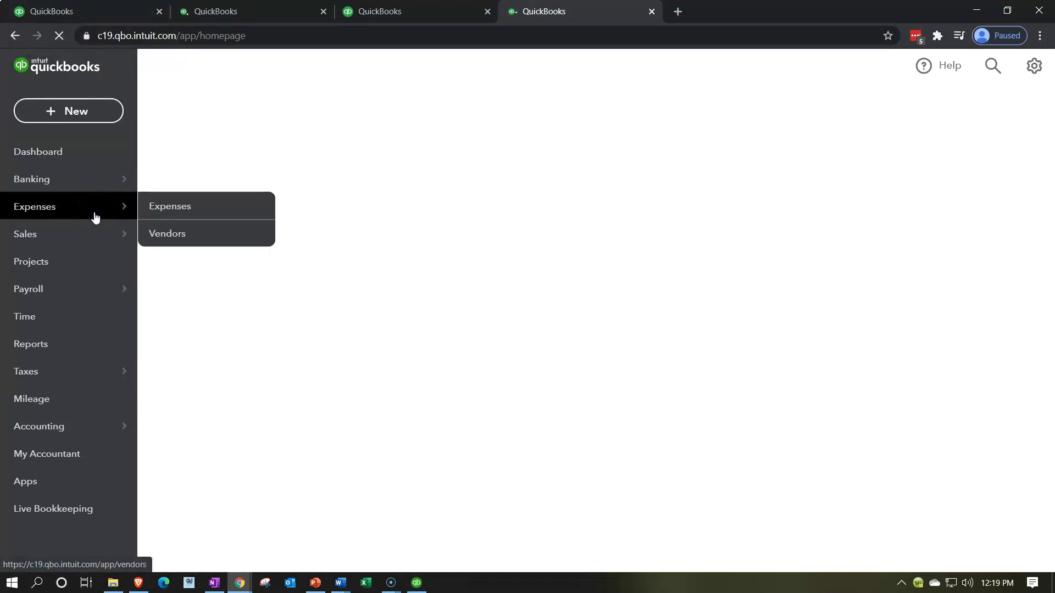
{"action": "left_click", "coordinate": [69, 345]}
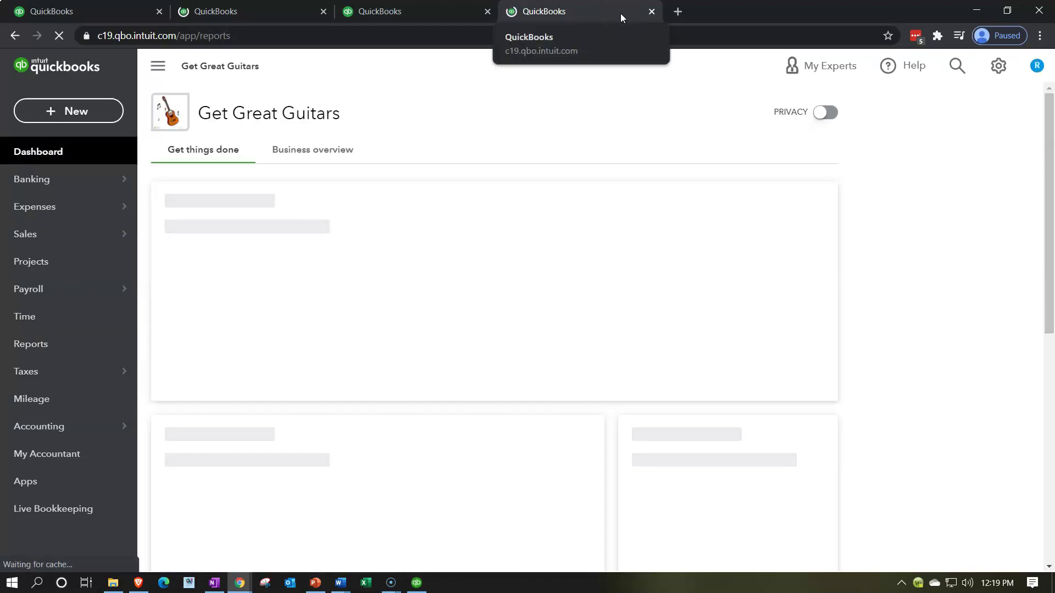
{"action": "left_click", "coordinate": [57, 355]}
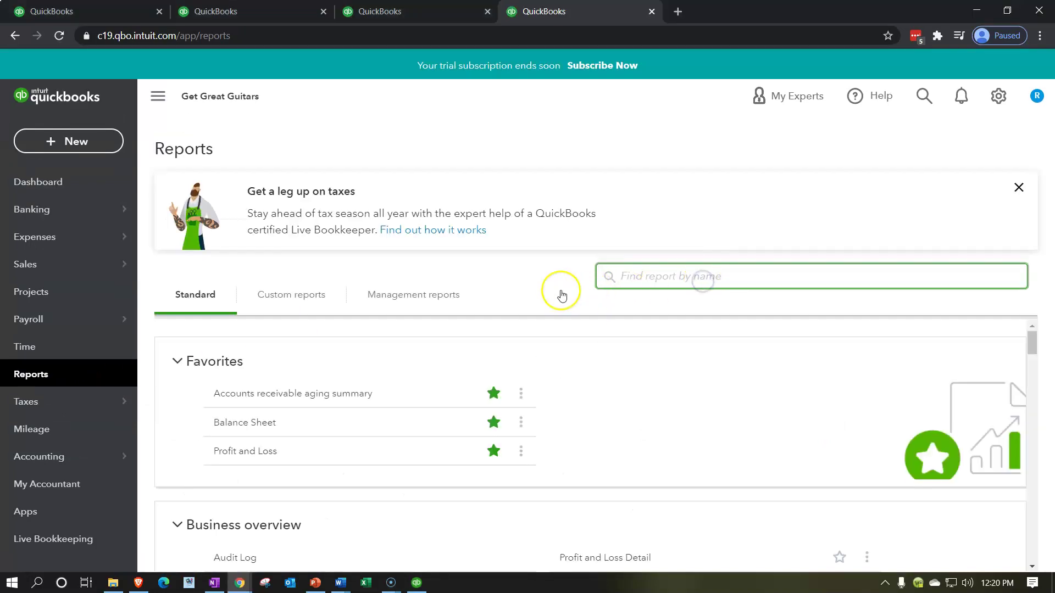
{"action": "type", "text": "tria"}
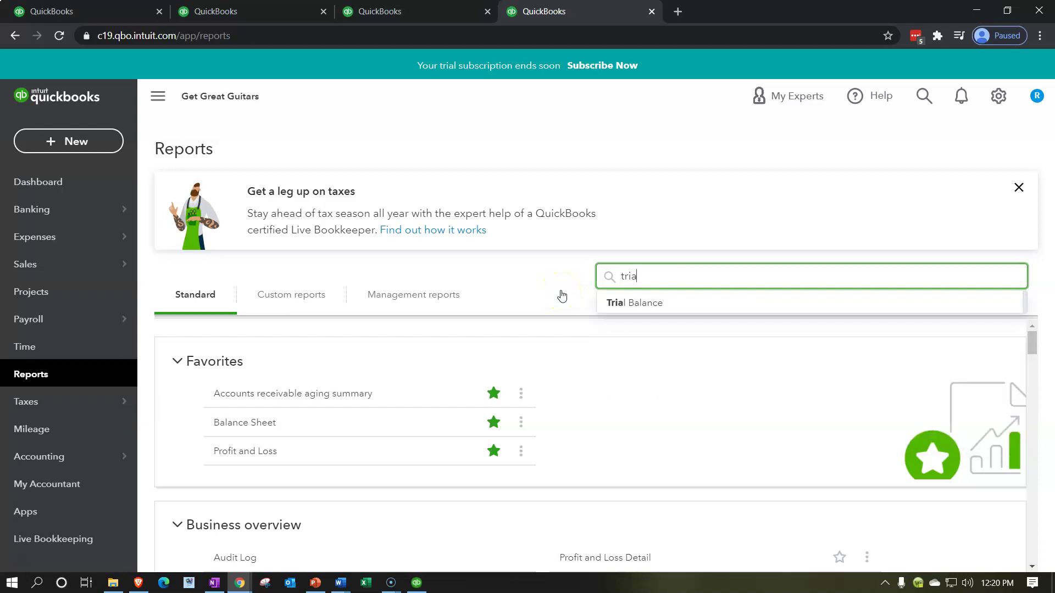
{"action": "left_click", "coordinate": [652, 302]}
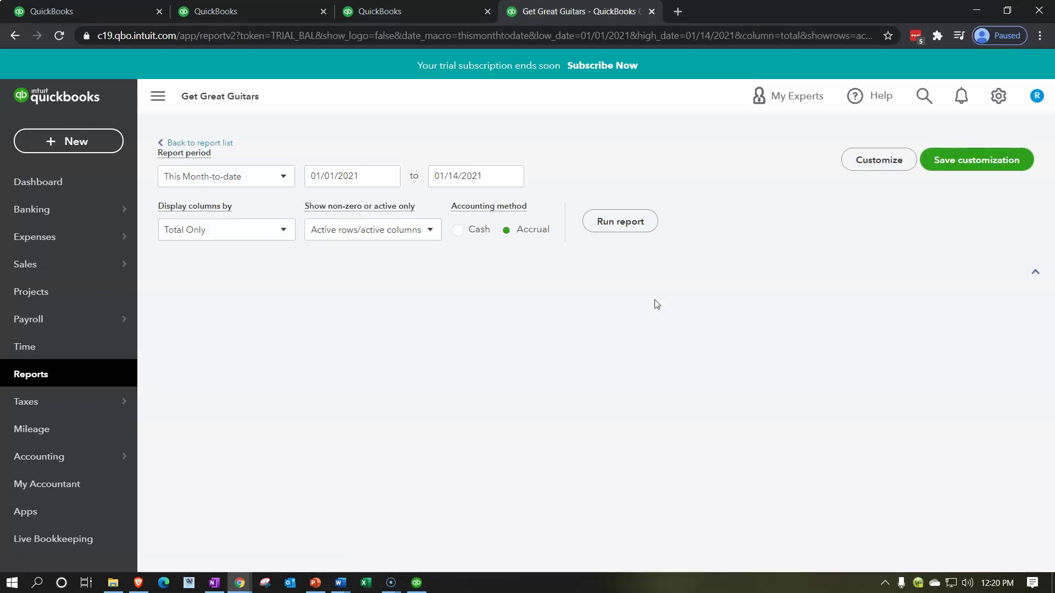
{"action": "scroll", "coordinate": [655, 302], "scroll_direction": "down", "scroll_amount": 2}
{"action": "left_click", "coordinate": [354, 354]}
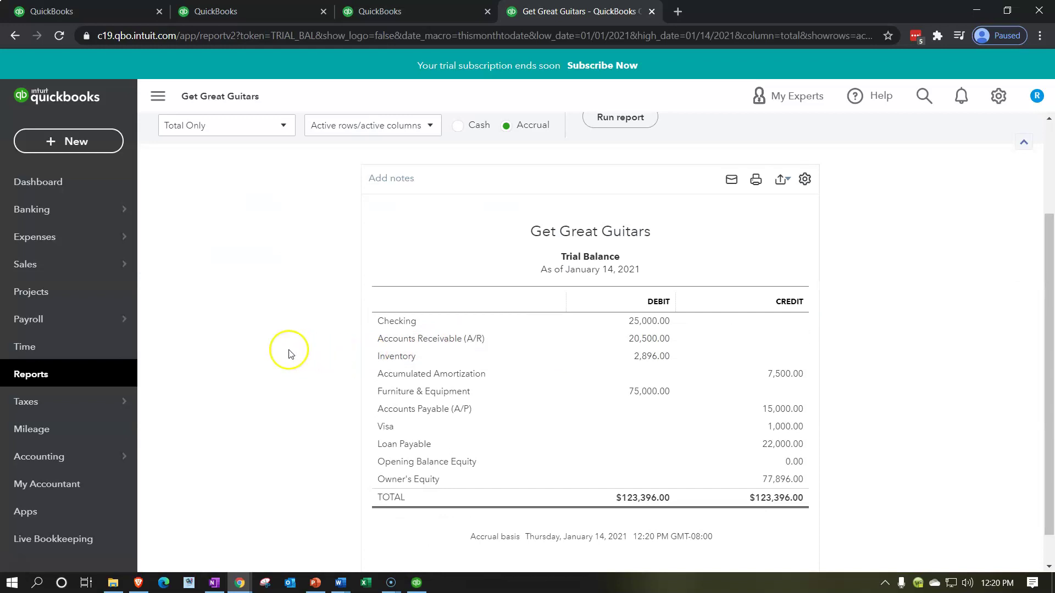
- Set the Trial Balance report period to 01/01/2020 through 12/31/2020
{"action": "scroll", "coordinate": [290, 355], "scroll_direction": "up", "scroll_amount": 2}
{"action": "left_click", "coordinate": [349, 201]}
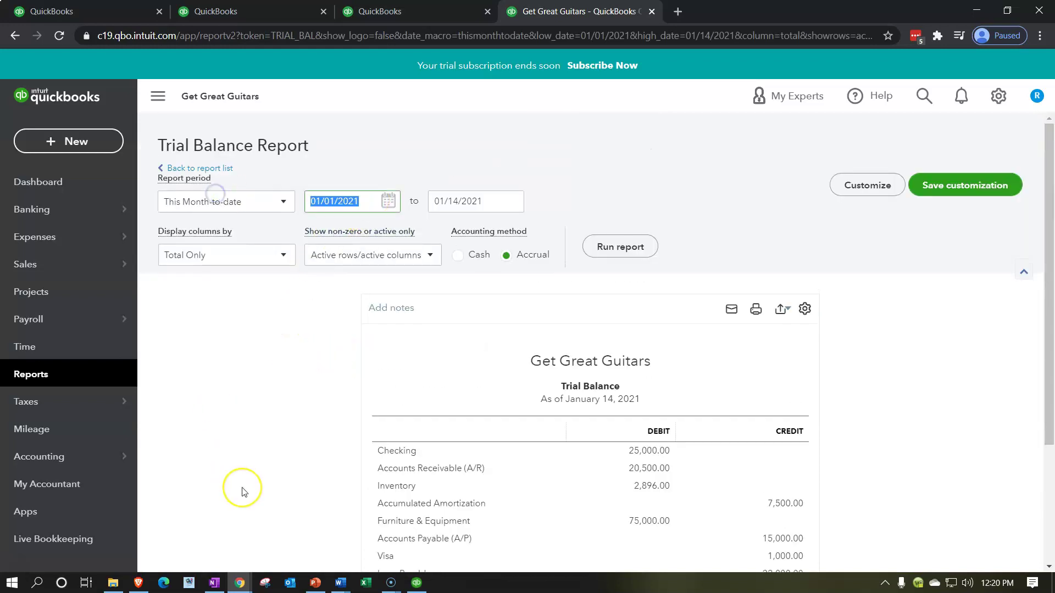
{"action": "type", "text": "01/01/2020"}
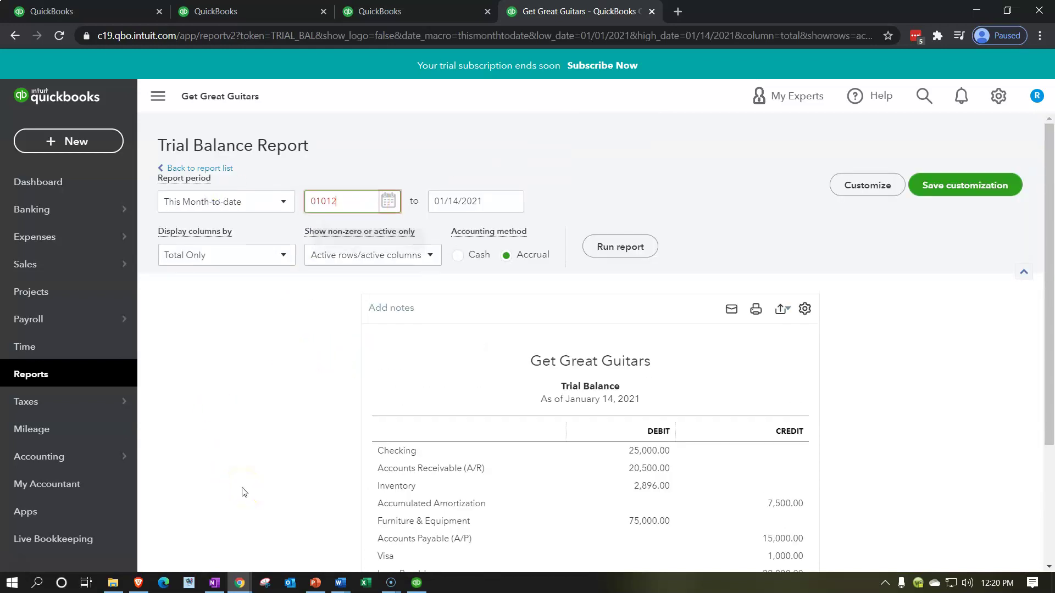
{"action": "key", "text": "Tab"}
{"action": "type", "text": "12/31/2020"}
{"action": "key", "text": "Tab"}
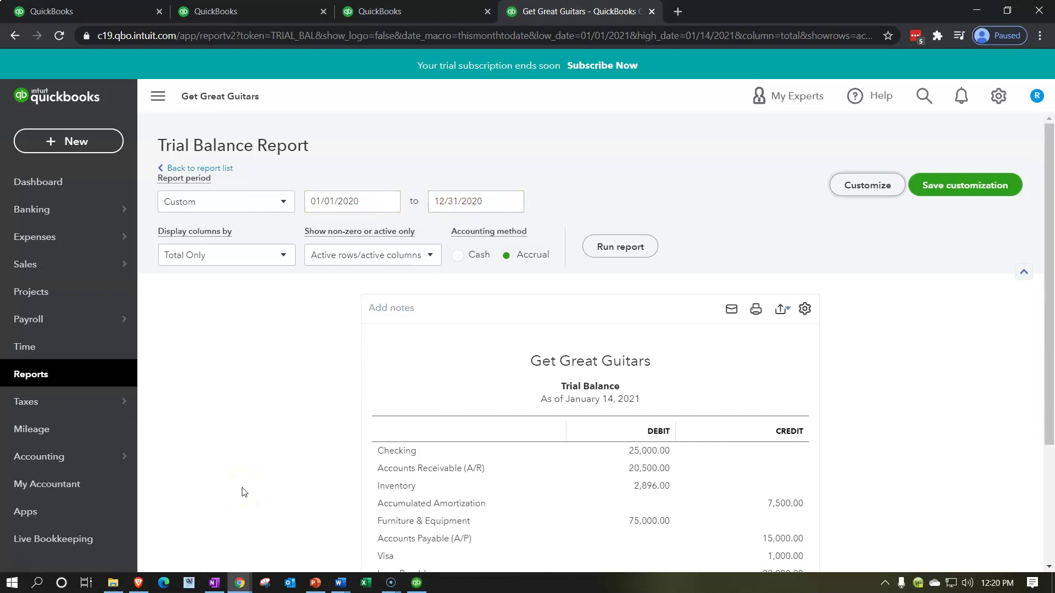
- Set the Trial Balance report period to 01/01/2021 through 12/31/2021 and run the report
{"action": "left_click", "coordinate": [381, 201]}
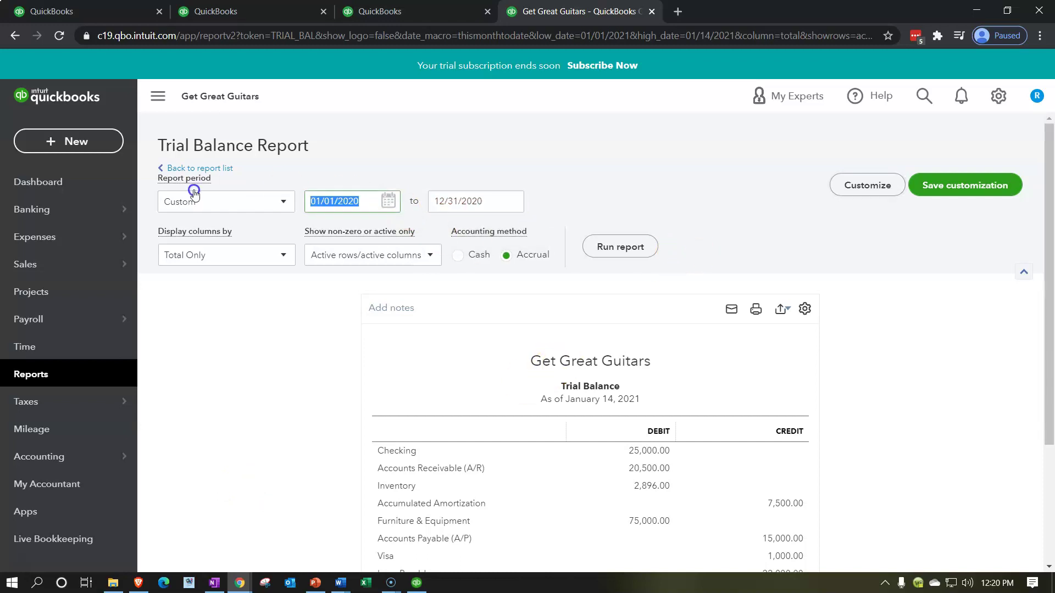
{"action": "type", "text": "01/01/2021"}
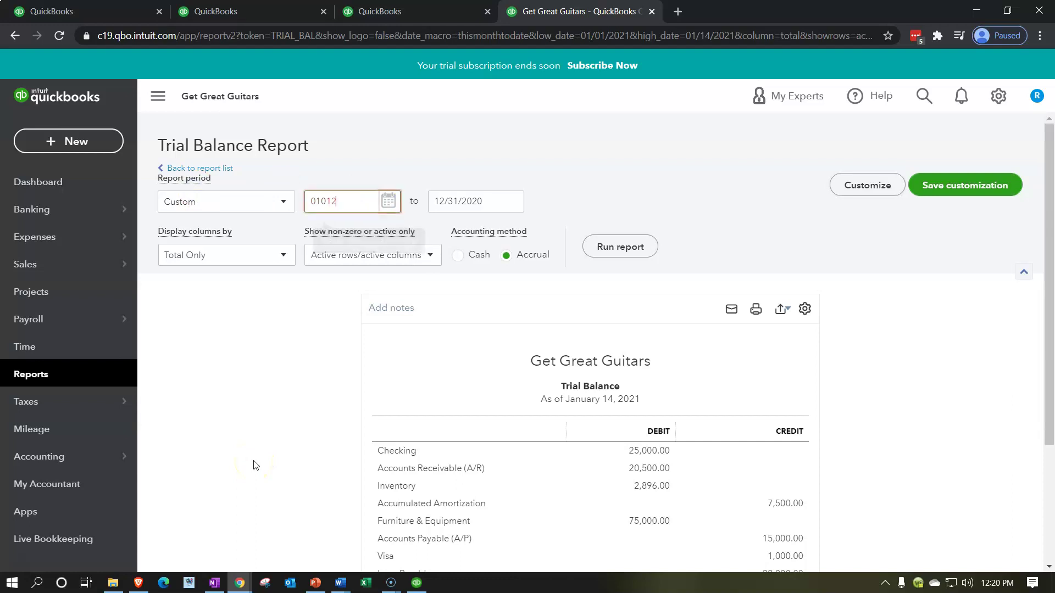
{"action": "key", "text": "Tab"}
{"action": "type", "text": "12/31/2021"}
{"action": "key", "text": "Tab"}
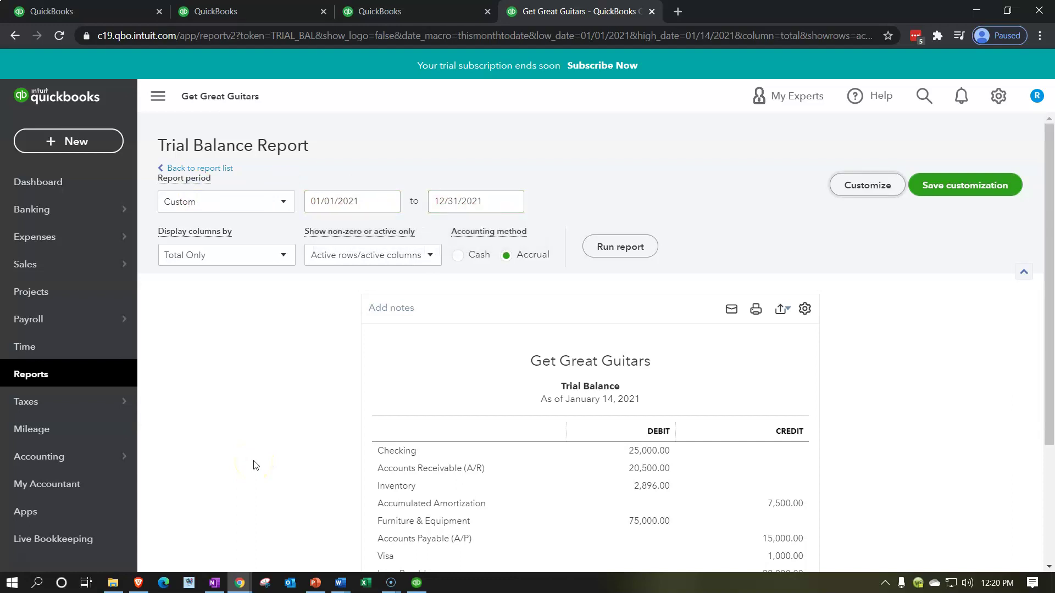
{"action": "left_click", "coordinate": [601, 249]}
{"action": "scroll", "coordinate": [550, 258], "scroll_direction": "down", "scroll_amount": 2}
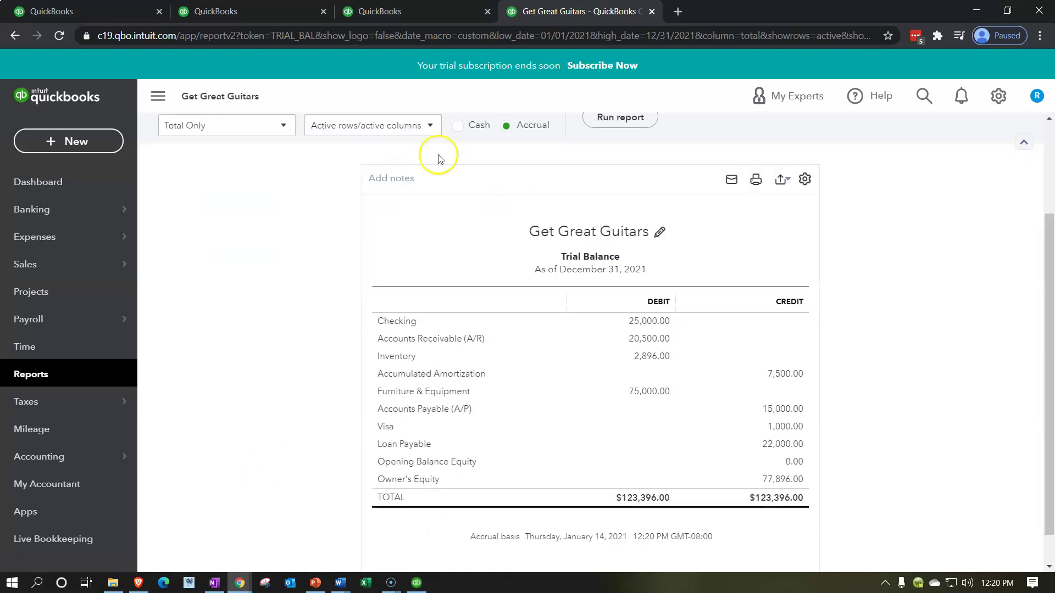
- Collapse the navigation sidebar beside the Trial Balance and enlarge the page to 125%
{"action": "left_click", "coordinate": [162, 96]}
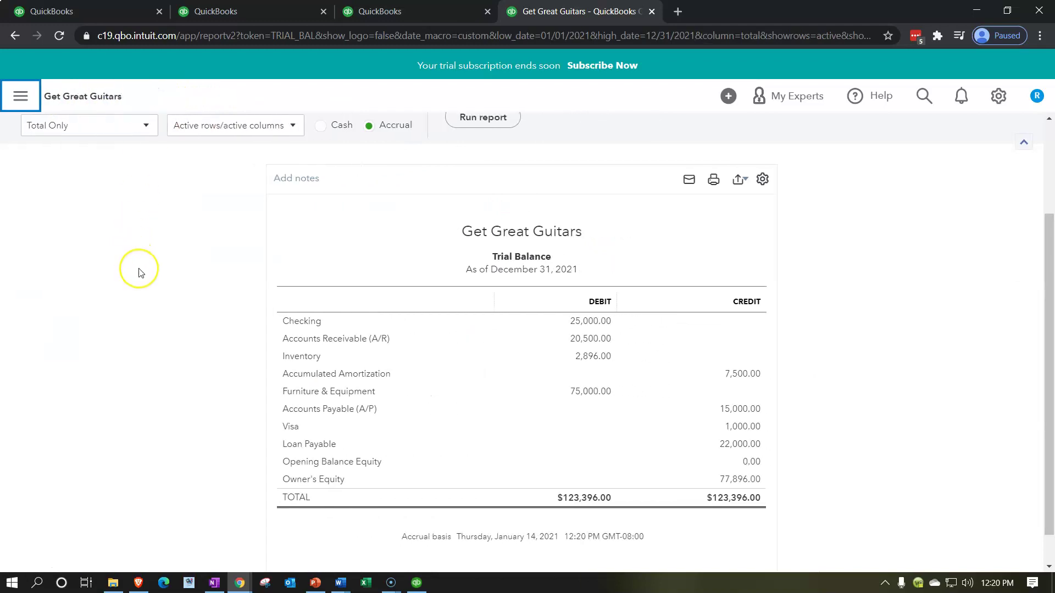
{"action": "key", "text": "ctrl+plus"}
{"action": "key", "text": "ctrl+plus"}
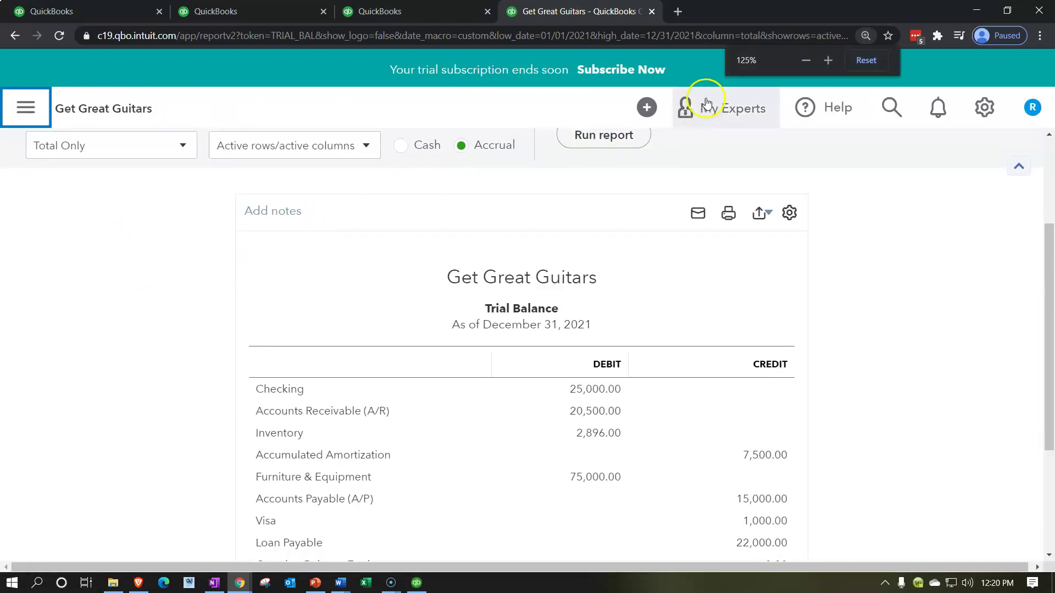
{"action": "left_click", "coordinate": [717, 176]}
{"action": "left_click", "coordinate": [822, 309]}
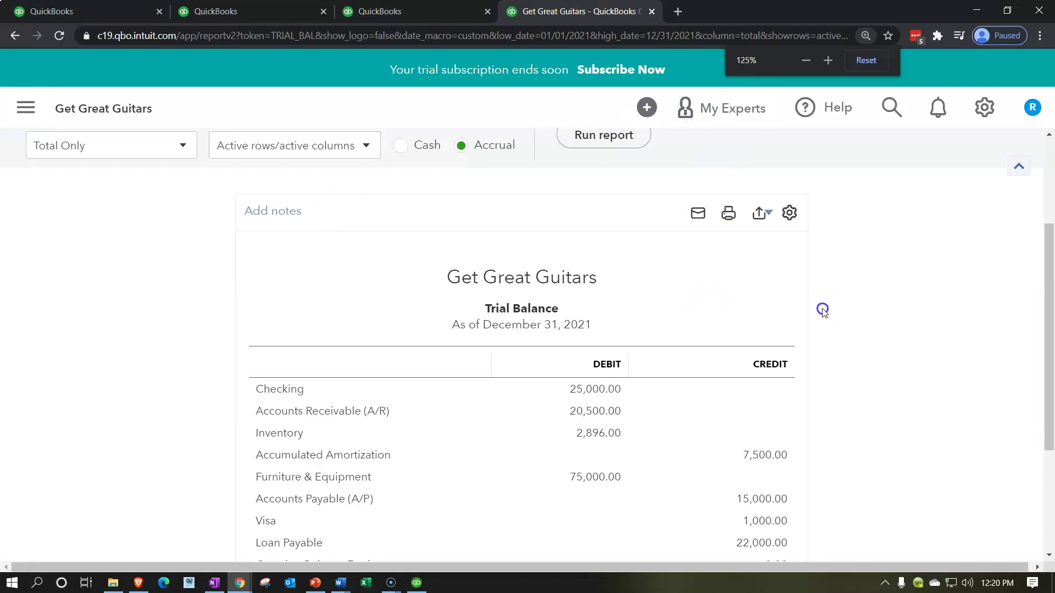
{"action": "scroll", "coordinate": [822, 309], "scroll_direction": "down", "scroll_amount": 2}
{"action": "scroll", "coordinate": [824, 313], "scroll_direction": "down", "scroll_amount": 1}
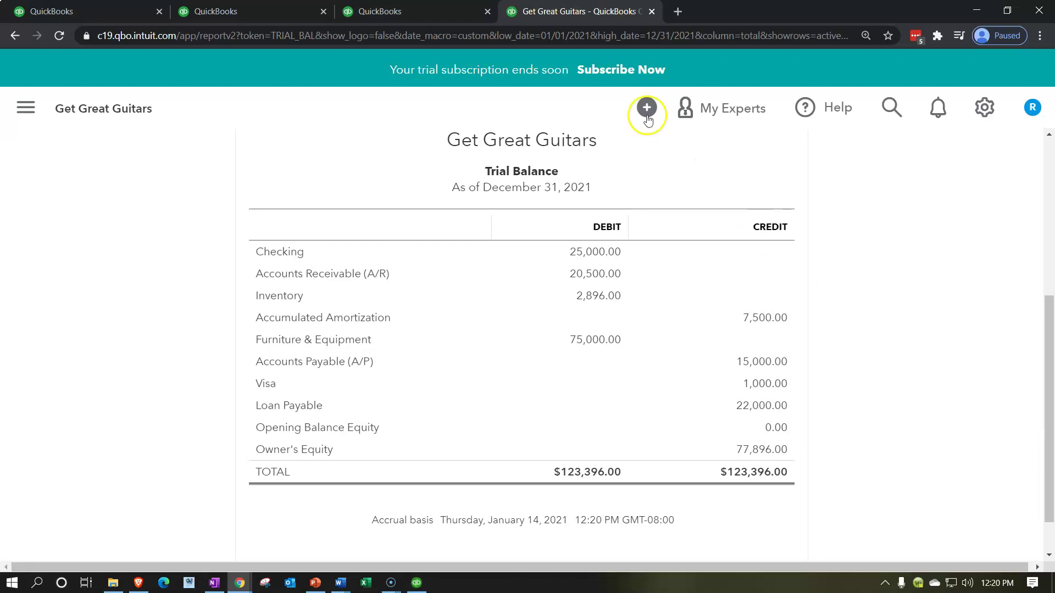
- In the third QuickBooks copy, open the Profit and Loss report from the favorite reports
{"action": "left_click", "coordinate": [404, 12]}
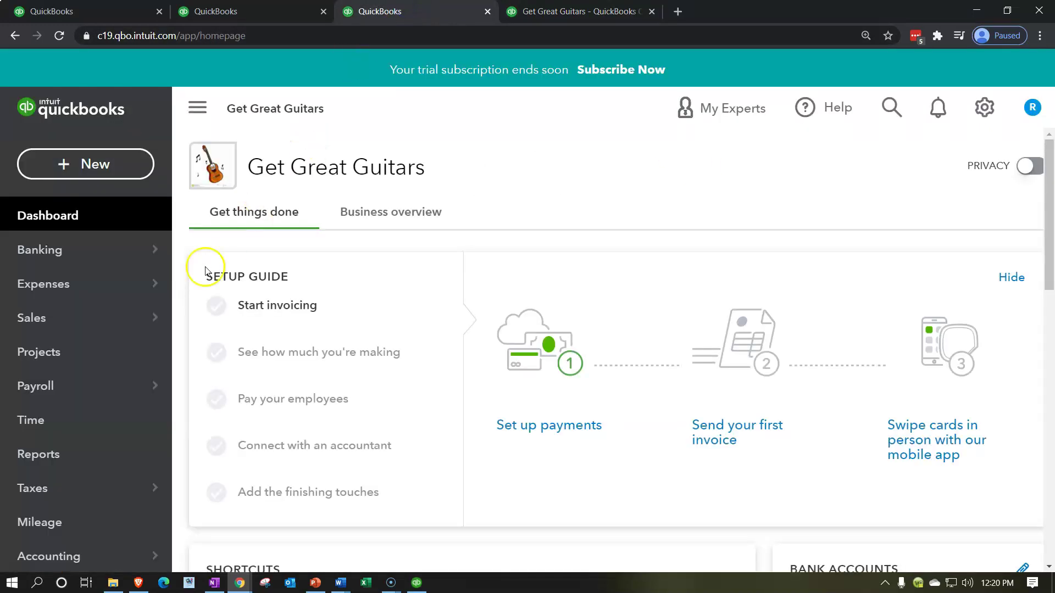
{"action": "left_click", "coordinate": [93, 457]}
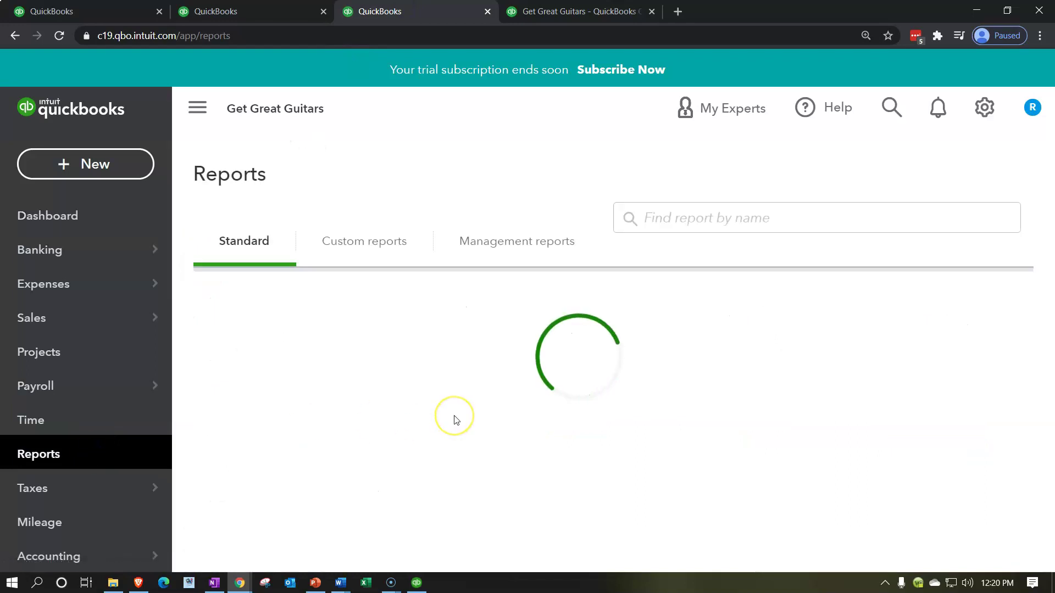
{"action": "scroll", "coordinate": [441, 420], "scroll_direction": "down", "scroll_amount": 1}
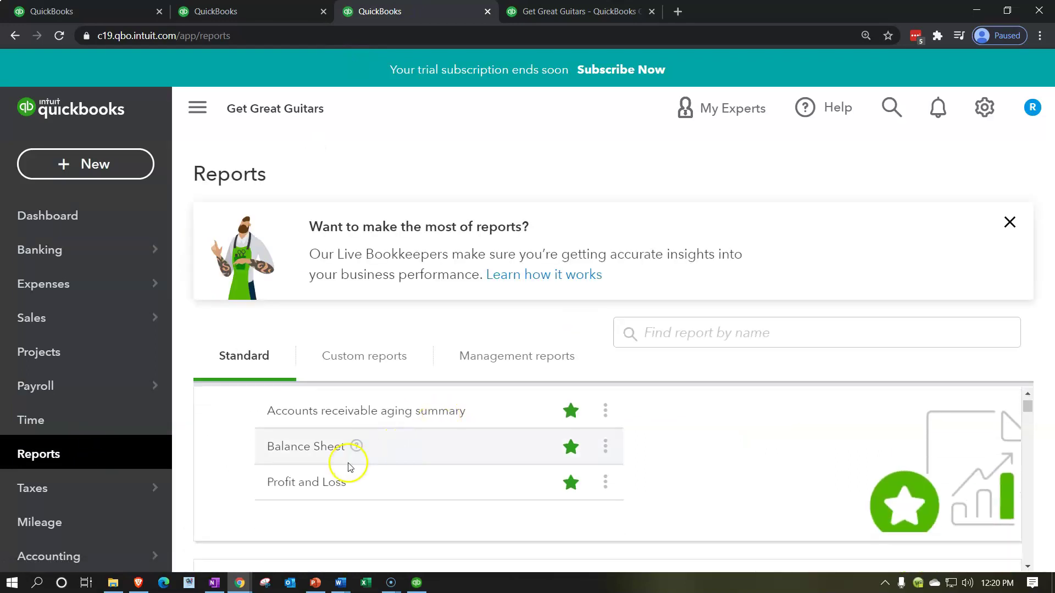
{"action": "left_click", "coordinate": [308, 484]}
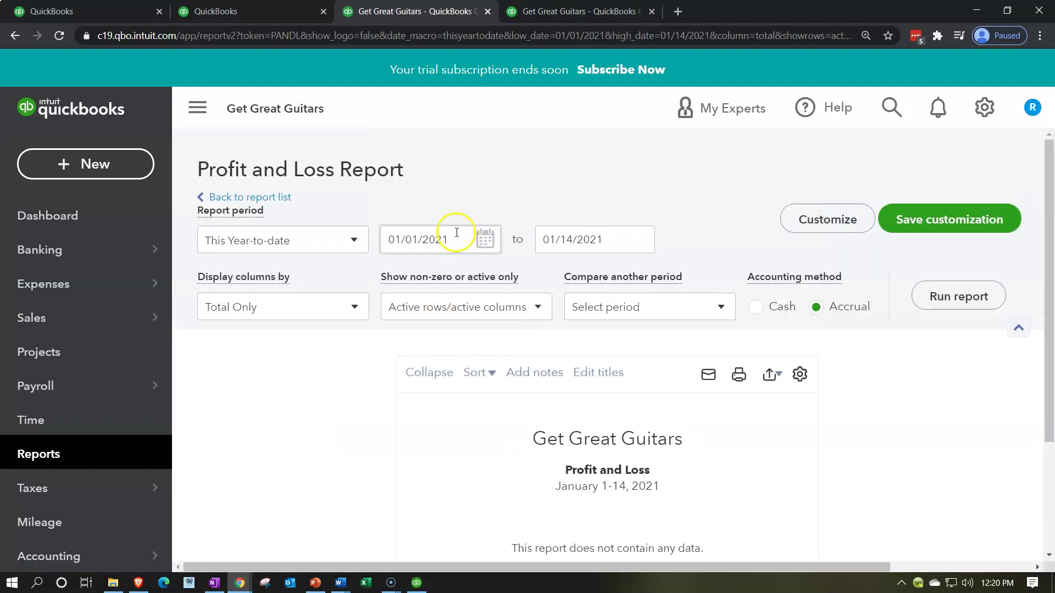
- Run the Profit and Loss report for 01/01/2021 through 12/31/2021 and collapse the navigation sidebar
{"action": "type", "text": "0101"}
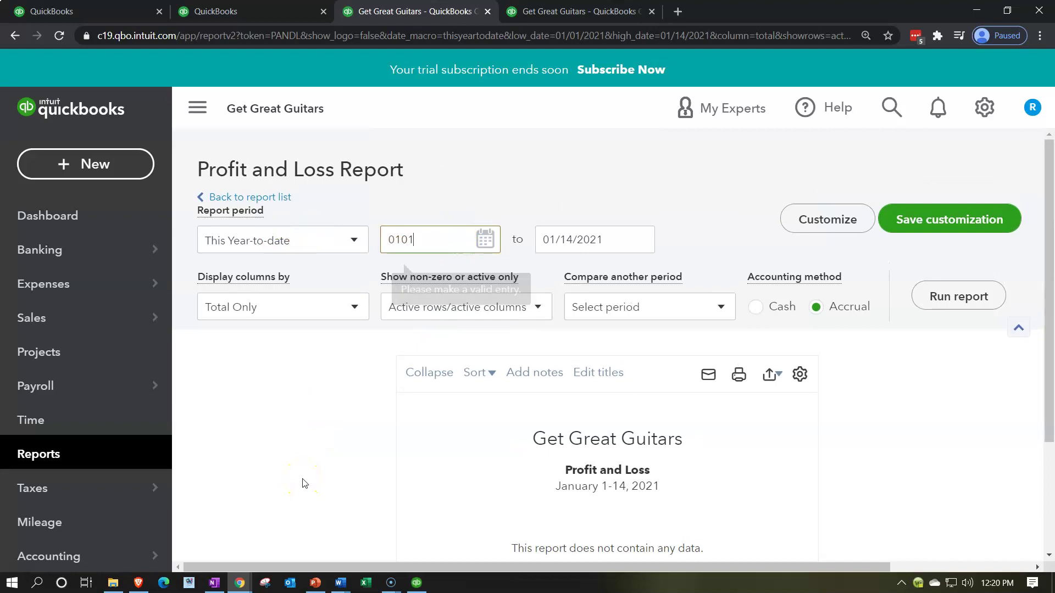
{"action": "key", "text": "Tab"}
{"action": "type", "text": "1231"}
{"action": "key", "text": "Tab"}
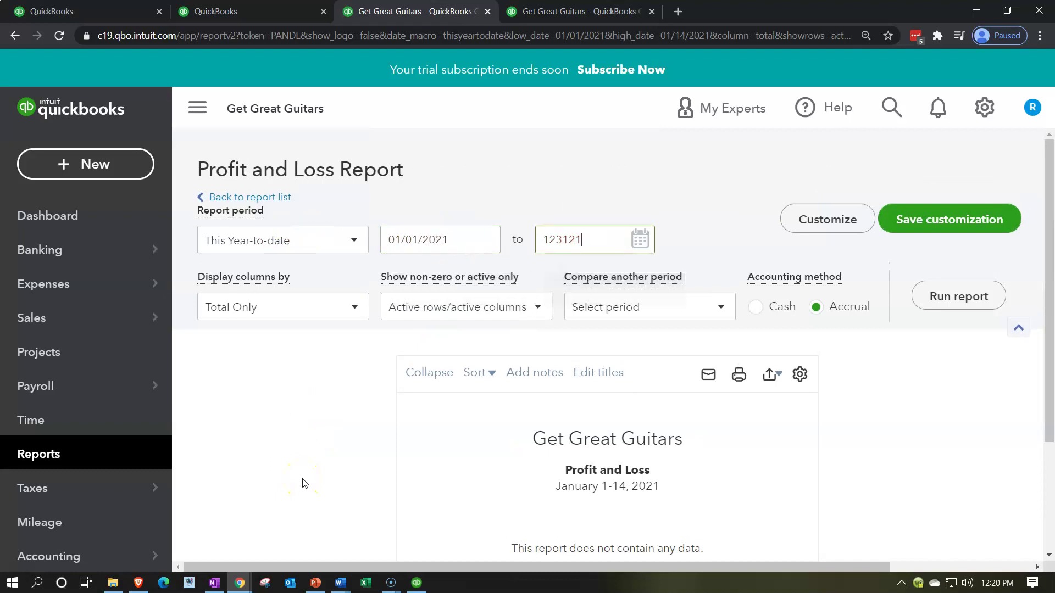
{"action": "left_click", "coordinate": [953, 297]}
{"action": "scroll", "coordinate": [953, 298], "scroll_direction": "down", "scroll_amount": 2}
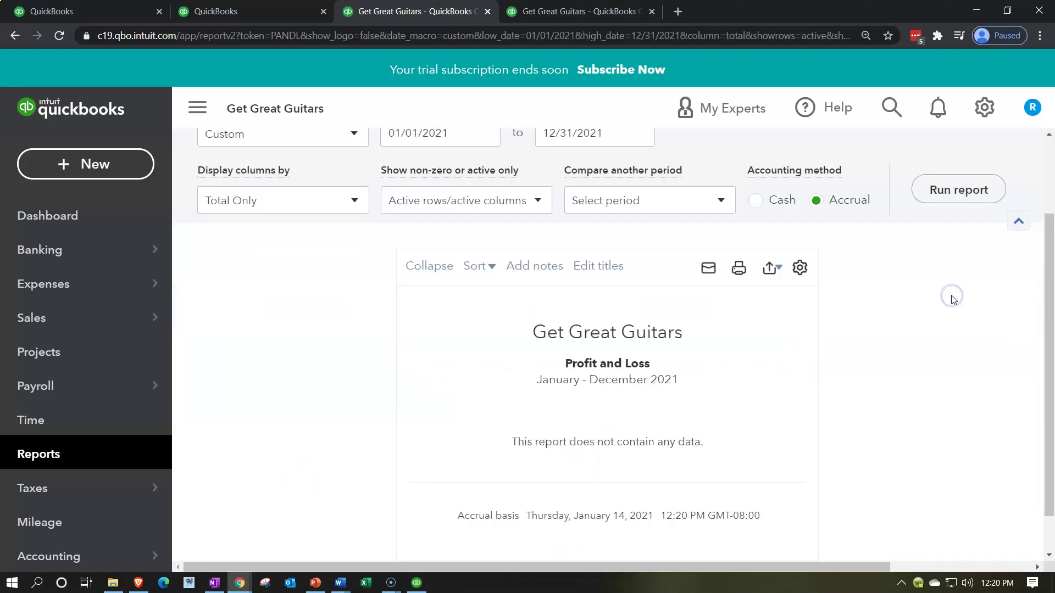
{"action": "left_click", "coordinate": [189, 107]}
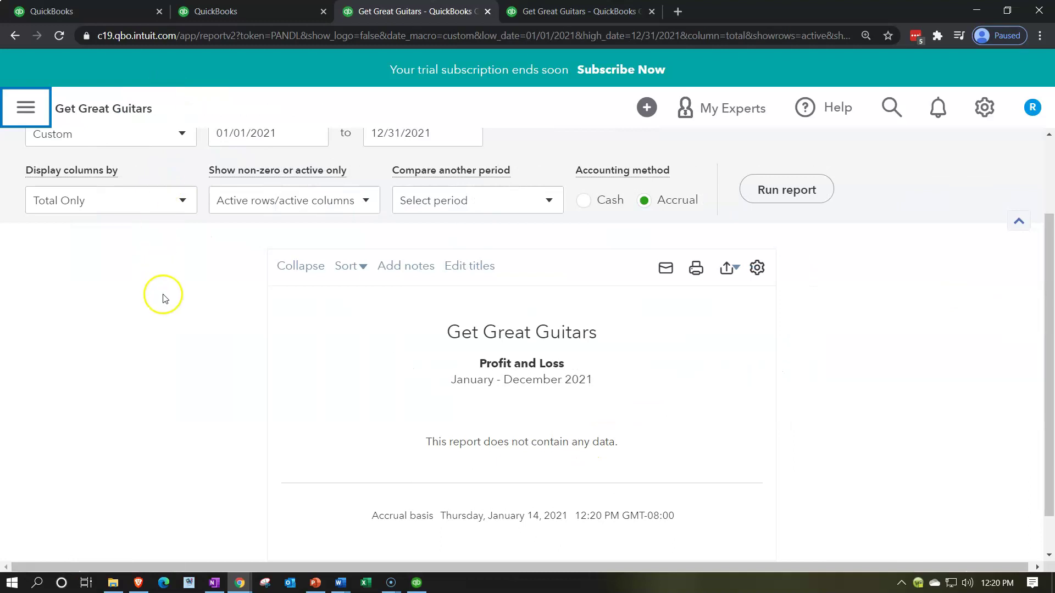
- In the second QuickBooks copy, open the Balance Sheet report from the favorite reports
{"action": "left_click", "coordinate": [257, 15]}
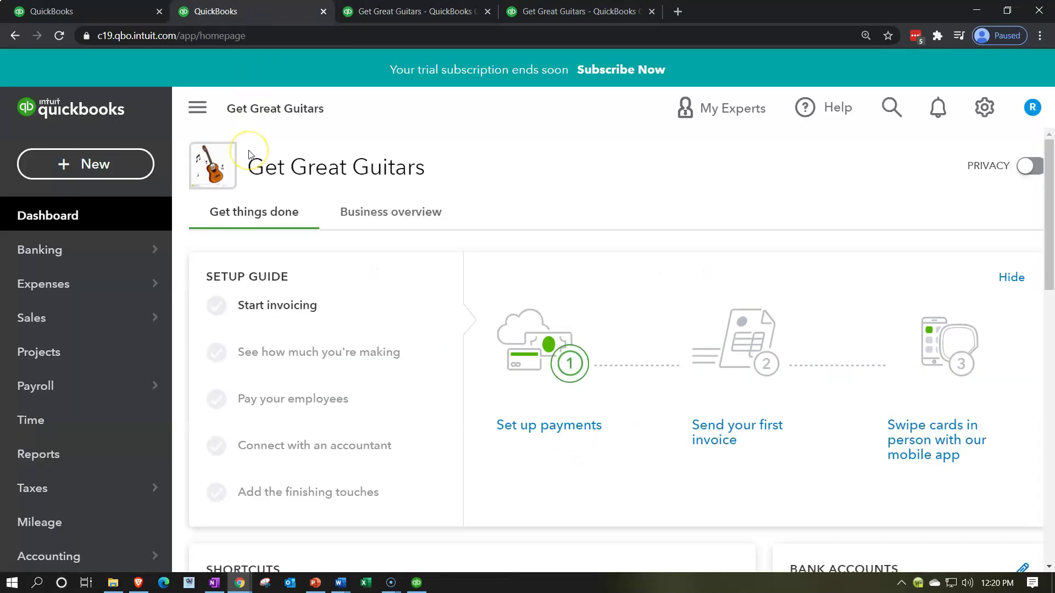
{"action": "left_click", "coordinate": [76, 460]}
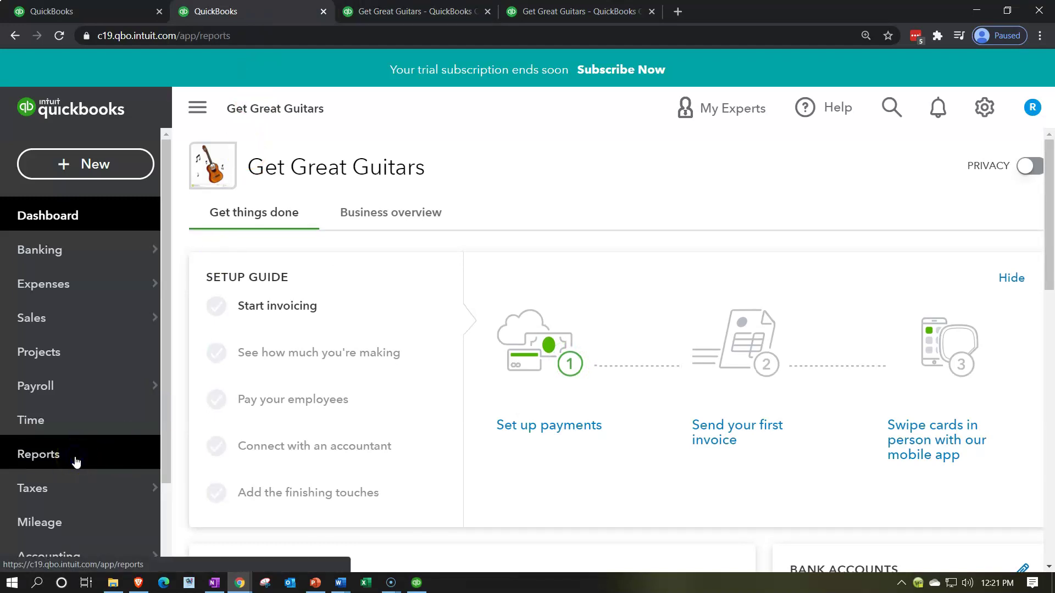
{"action": "left_click", "coordinate": [103, 451]}
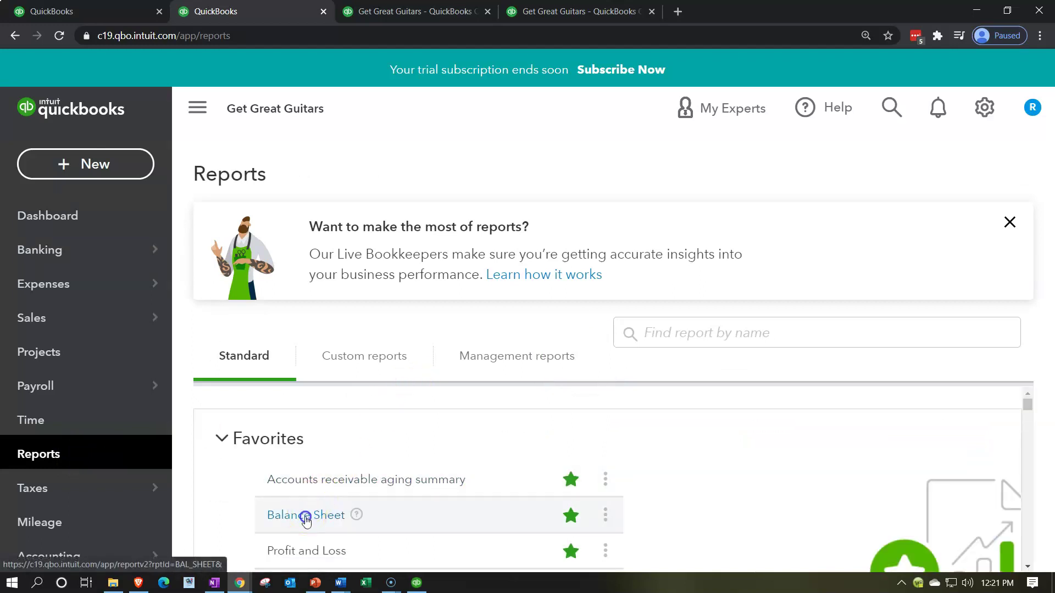
{"action": "left_click", "coordinate": [307, 515]}
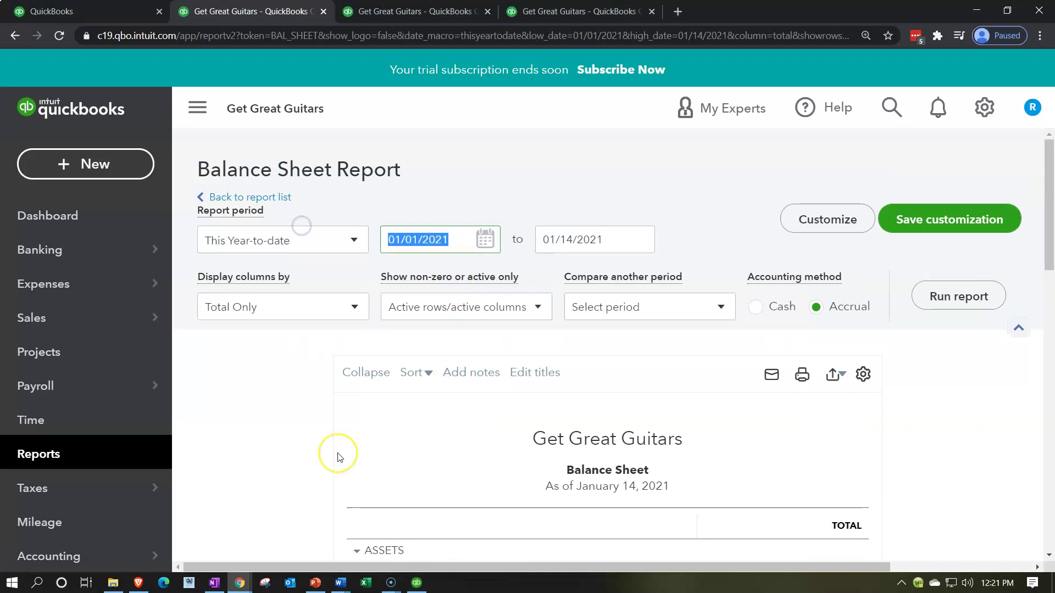
- Run the Balance Sheet report for 01/01/2021 through 12/31/2021 and collapse the navigation sidebar
{"action": "type", "text": "01/01/2021"}
{"action": "key", "text": "Tab"}
{"action": "type", "text": "12/31/2021"}
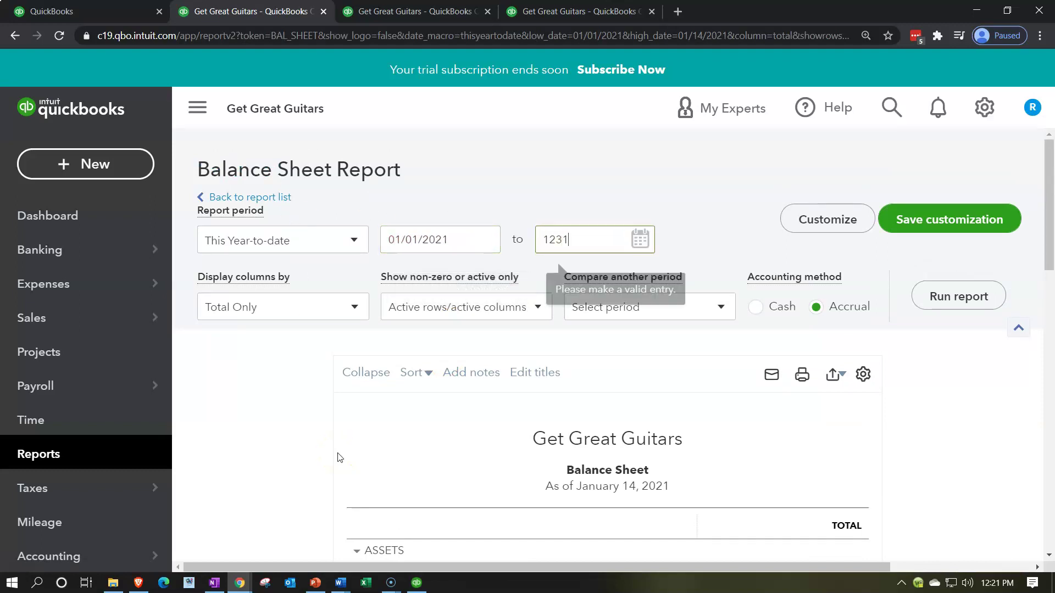
{"action": "key", "text": "Tab"}
{"action": "left_click", "coordinate": [931, 301]}
{"action": "left_click", "coordinate": [198, 110]}
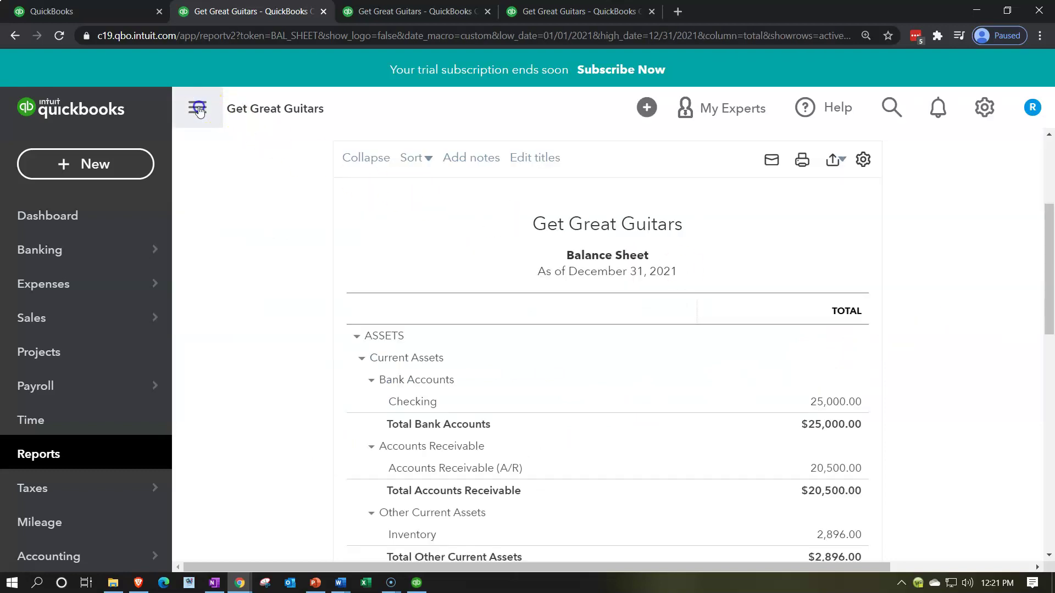
- Examine the asset, liability and equity balances on the Balance Sheet, from the checking account down to net income
{"action": "scroll", "coordinate": [163, 296], "scroll_direction": "down", "scroll_amount": 1}
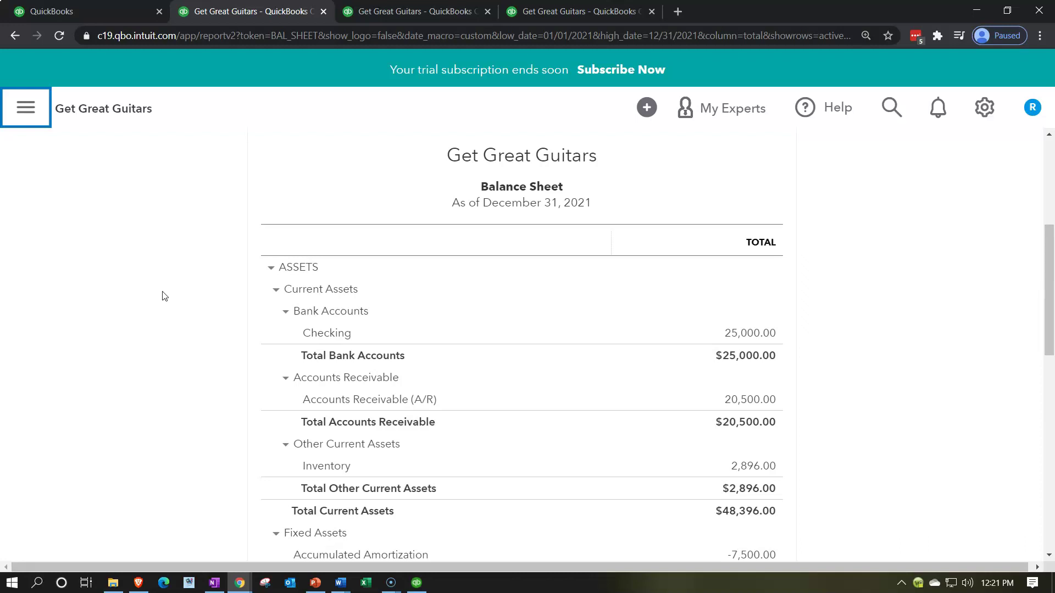
{"action": "scroll", "coordinate": [162, 296], "scroll_direction": "down", "scroll_amount": 1}
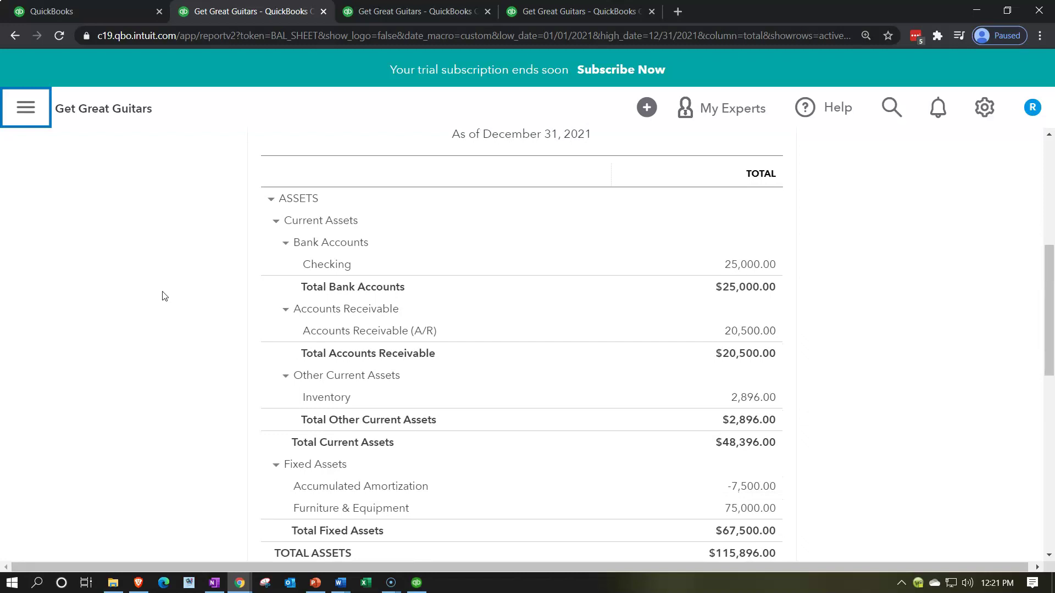
{"action": "scroll", "coordinate": [163, 297], "scroll_direction": "down", "scroll_amount": 6}
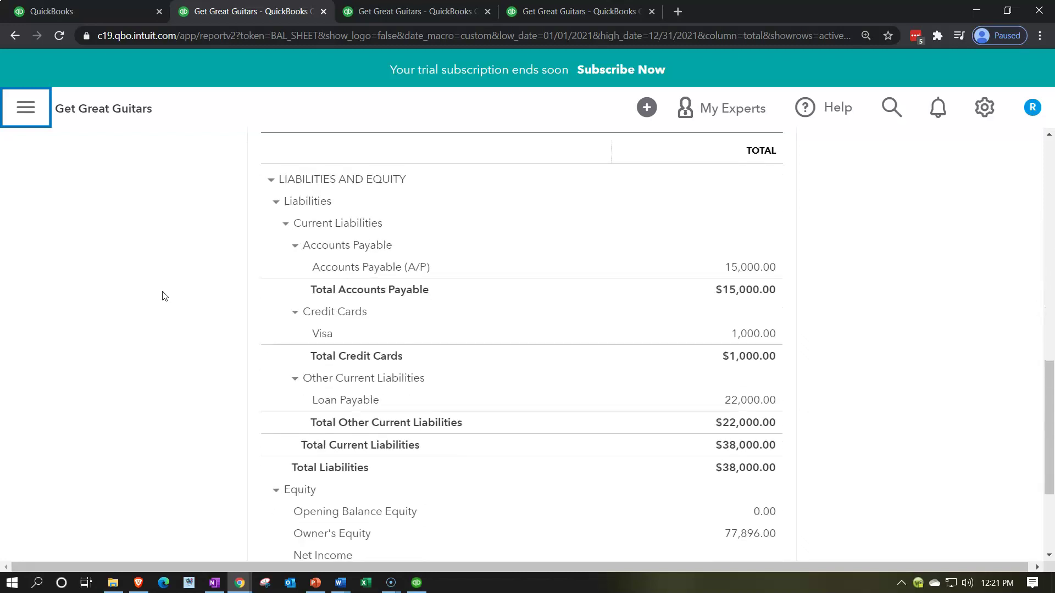
{"action": "scroll", "coordinate": [162, 296], "scroll_direction": "down", "scroll_amount": 2}
{"action": "scroll", "coordinate": [163, 296], "scroll_direction": "up", "scroll_amount": 10}
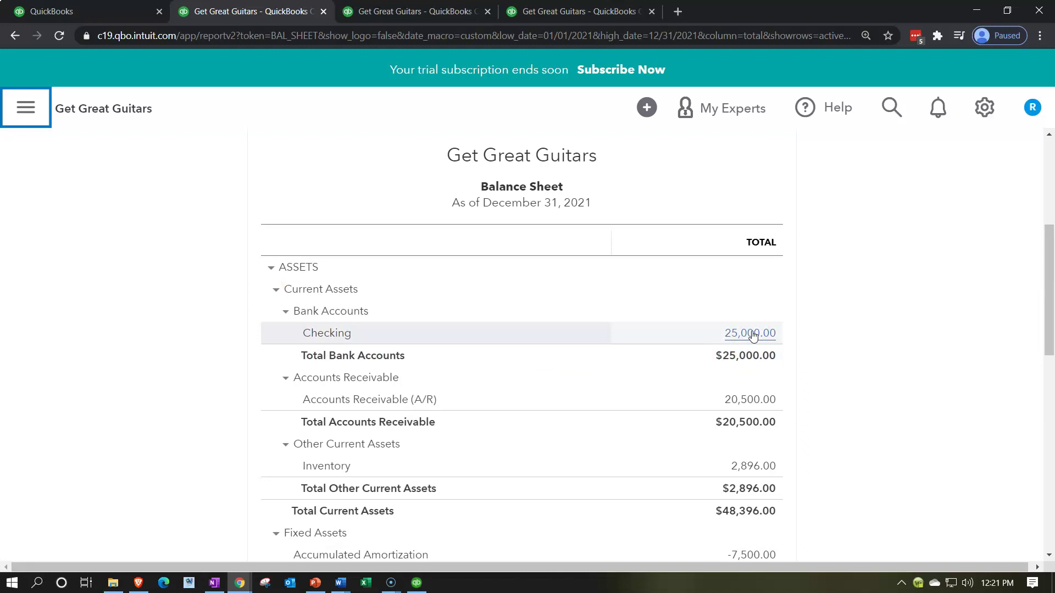
{"action": "scroll", "coordinate": [752, 336], "scroll_direction": "down", "scroll_amount": 12}
{"action": "left_click", "coordinate": [754, 410]}
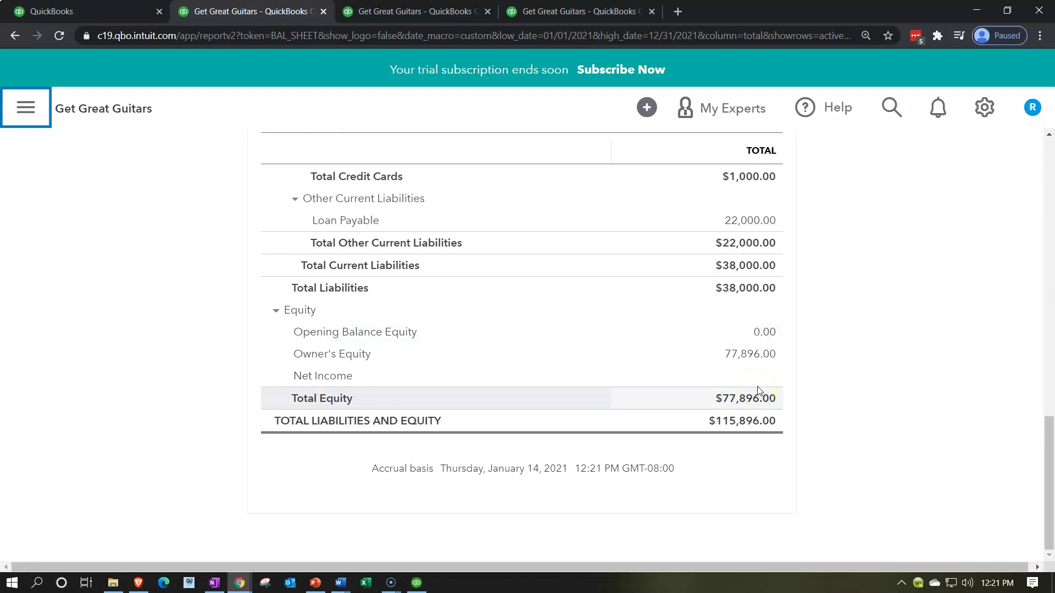
{"action": "left_click", "coordinate": [763, 368]}
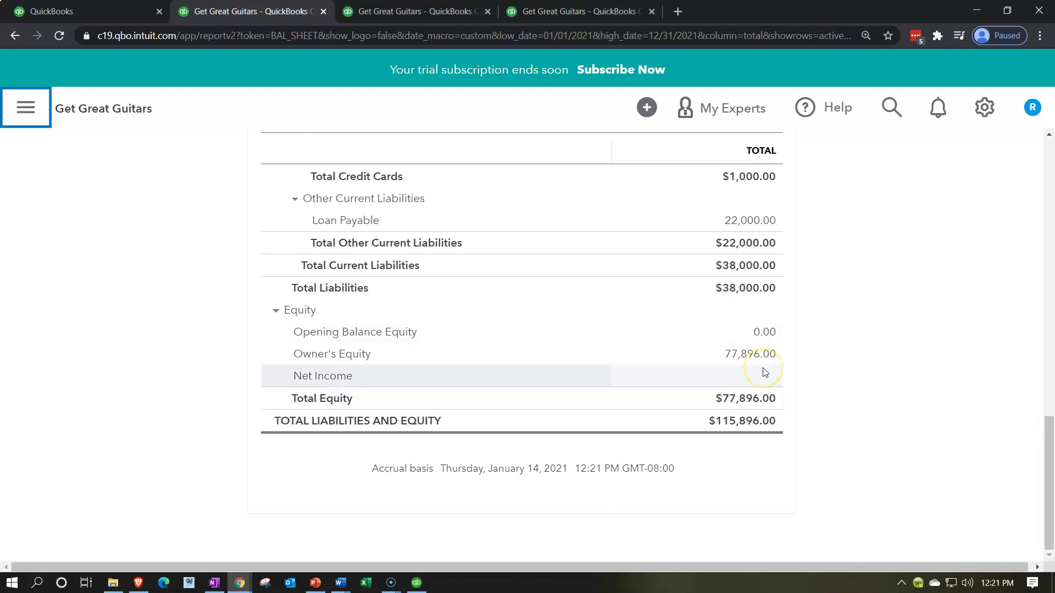
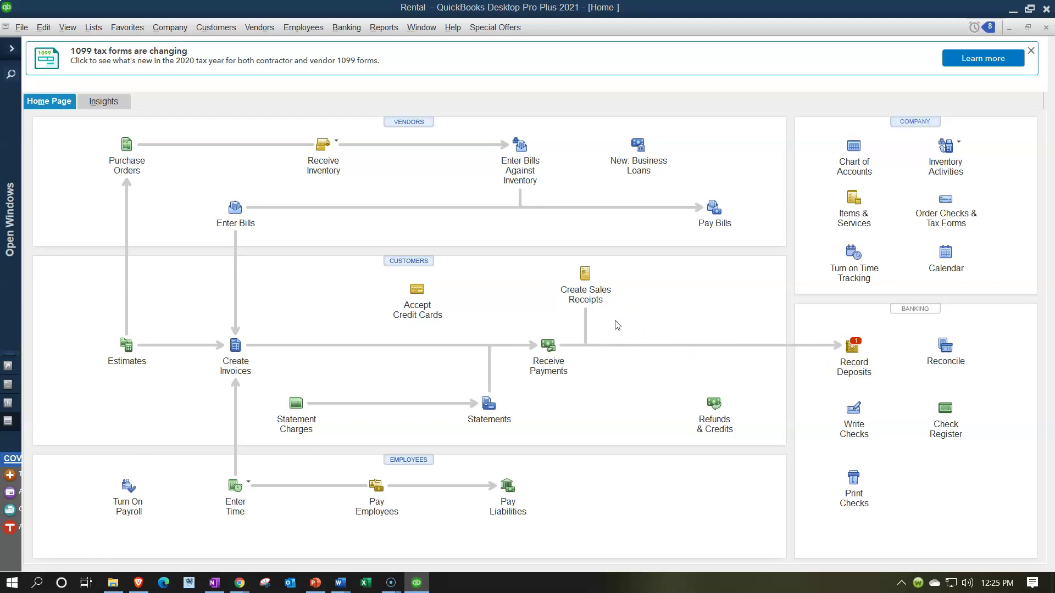
- Switch from QuickBooks Desktop to the QuickBooks Online home page in the first browser tab and set its zoom to 100%
{"action": "left_click", "coordinate": [417, 584]}
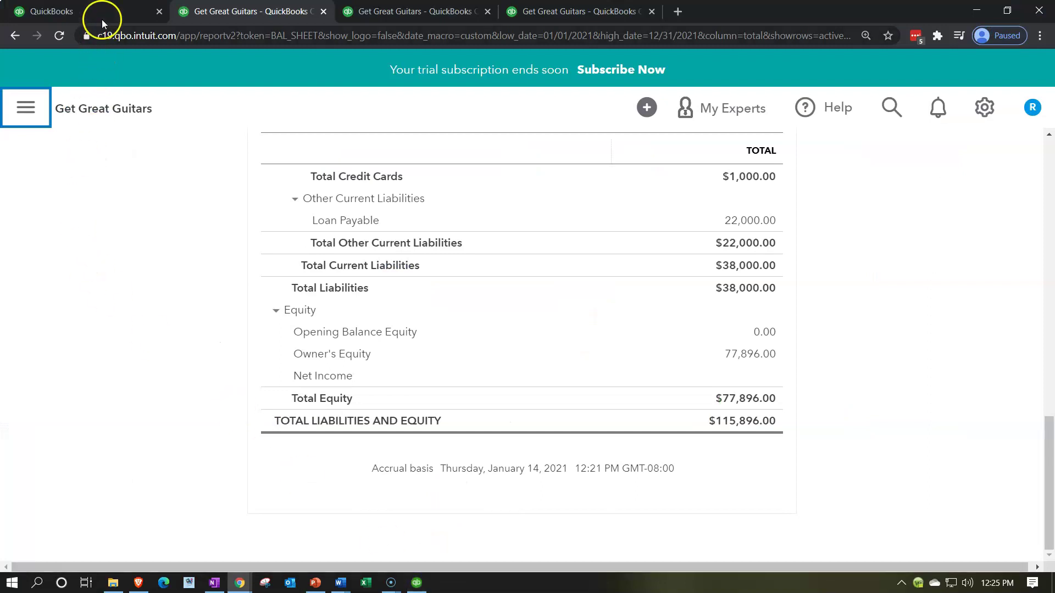
{"action": "left_click", "coordinate": [101, 11]}
{"action": "key", "text": "ctrl+plus"}
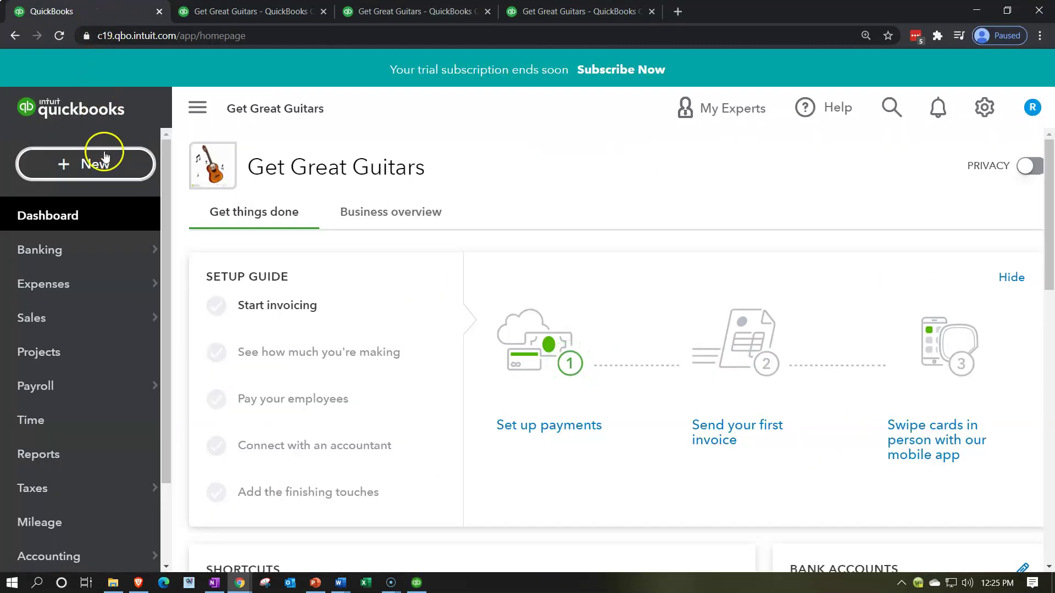
{"action": "left_click", "coordinate": [101, 176]}
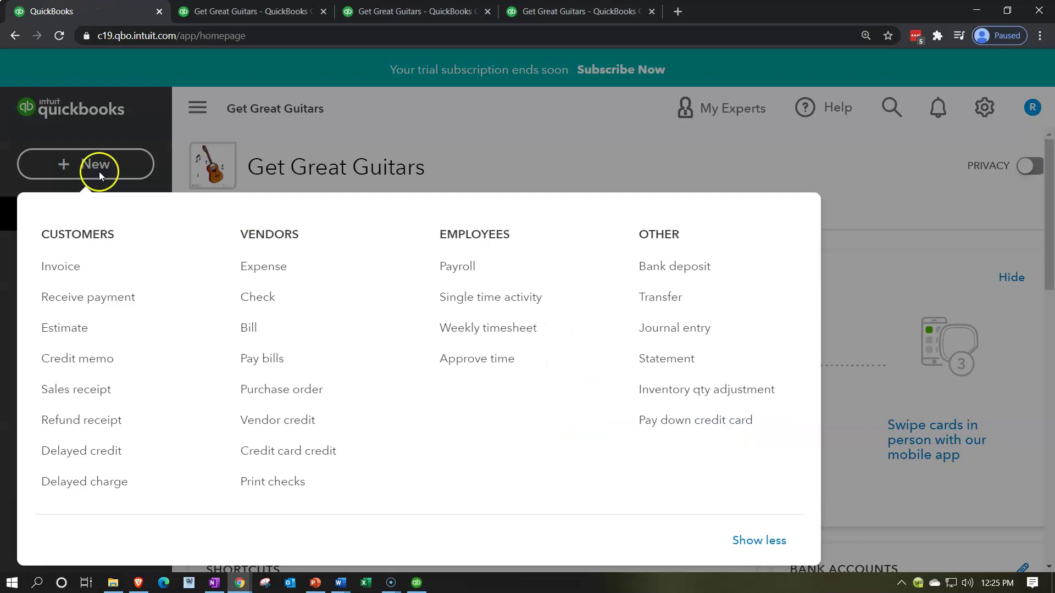
{"action": "left_click", "coordinate": [99, 171]}
{"action": "key", "text": "ctrl+minus"}
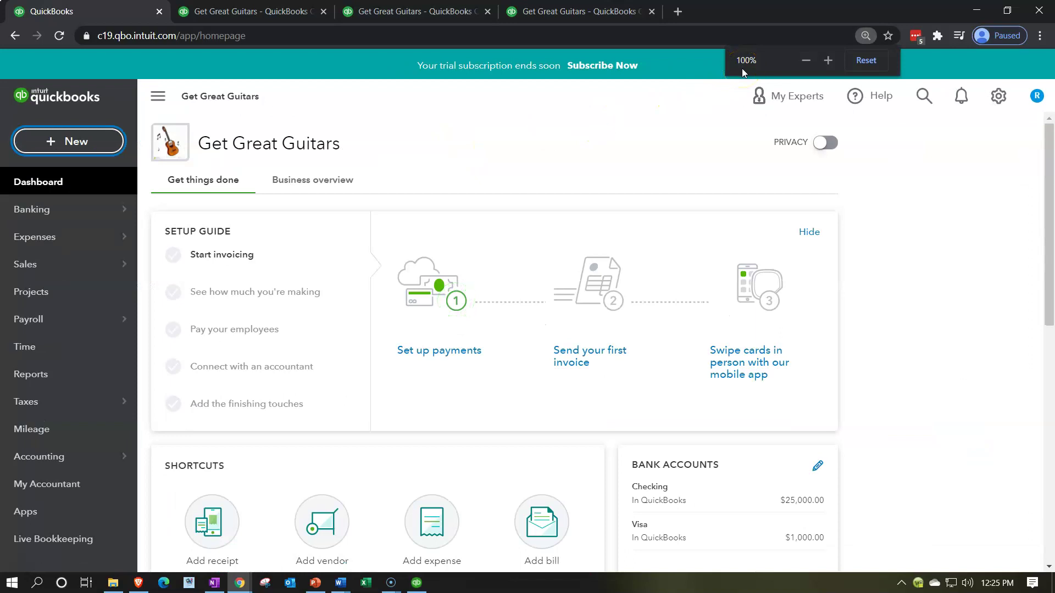
- Open a new bank deposit form and look over its fields
{"action": "left_click", "coordinate": [100, 143]}
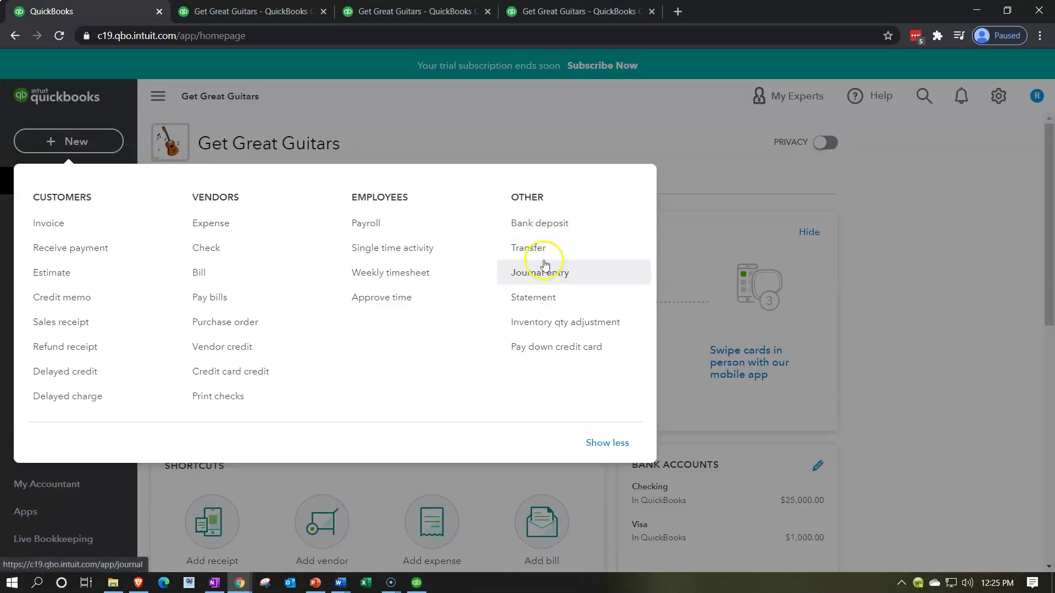
{"action": "left_click", "coordinate": [545, 228]}
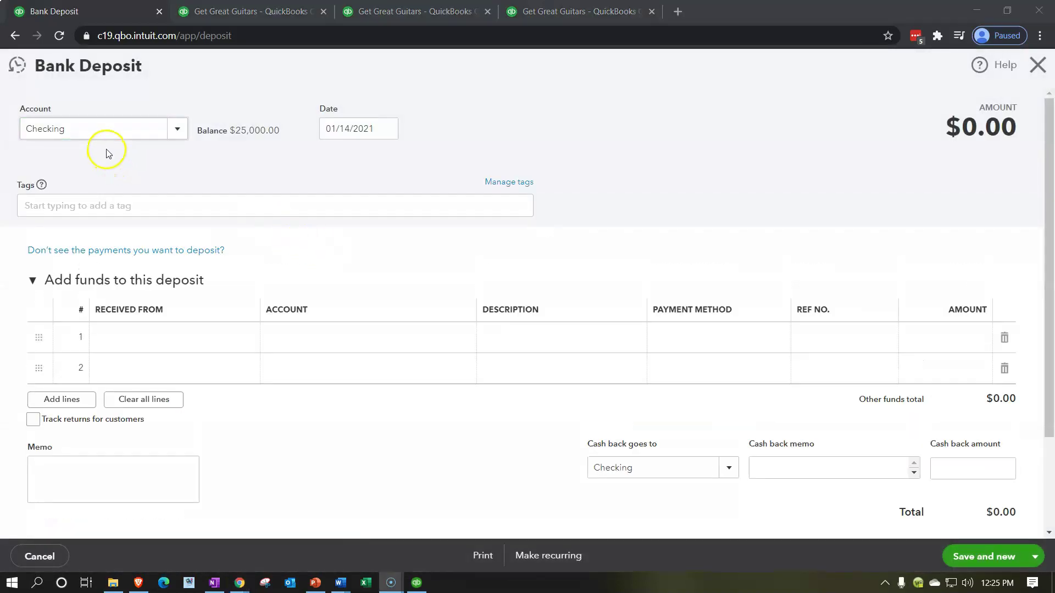
{"action": "scroll", "coordinate": [299, 381], "scroll_direction": "down", "scroll_amount": 3}
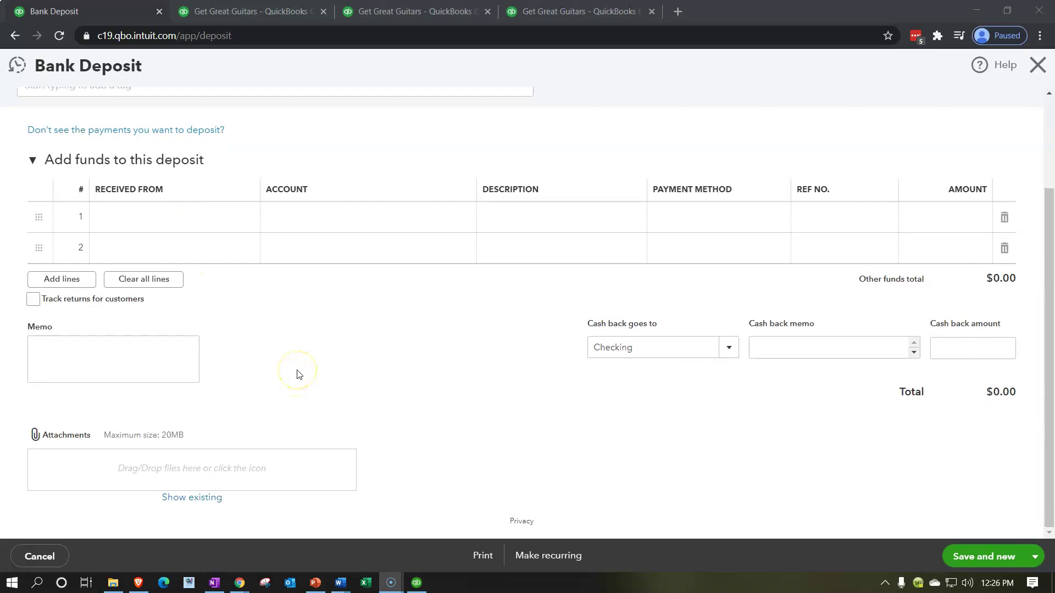
{"action": "scroll", "coordinate": [298, 379], "scroll_direction": "up", "scroll_amount": 3}
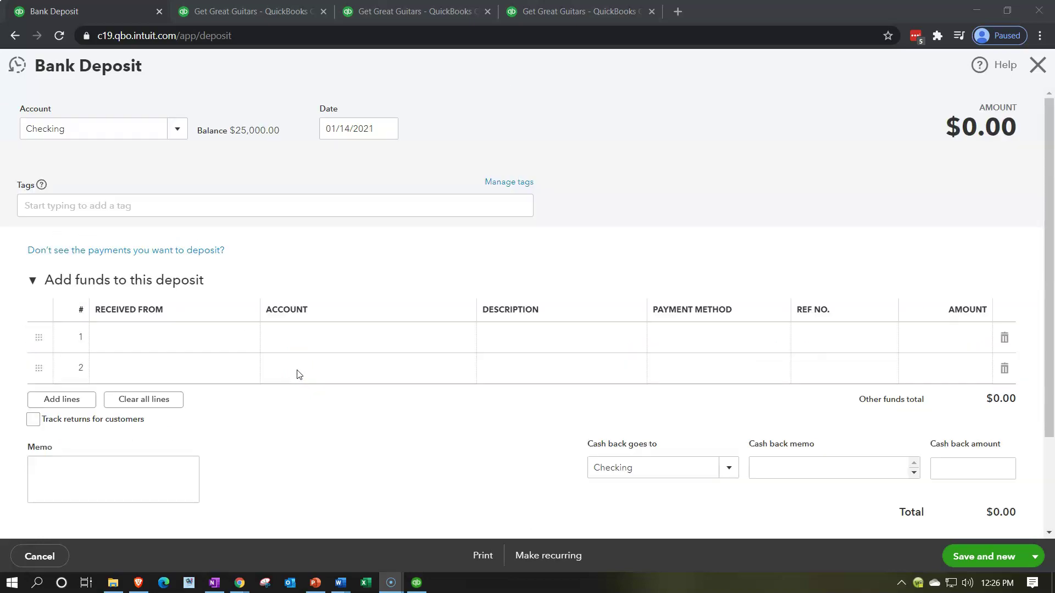
- View the Received From choices on the first deposit line and close the bank deposit form without saving
{"action": "left_click", "coordinate": [237, 343]}
{"action": "left_click", "coordinate": [247, 340]}
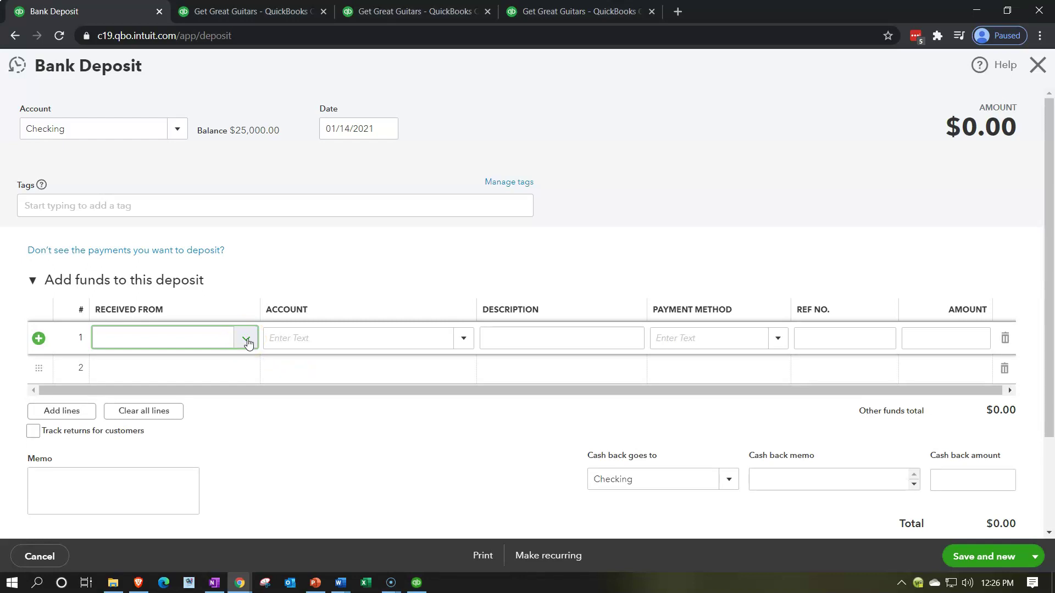
{"action": "left_click", "coordinate": [246, 340]}
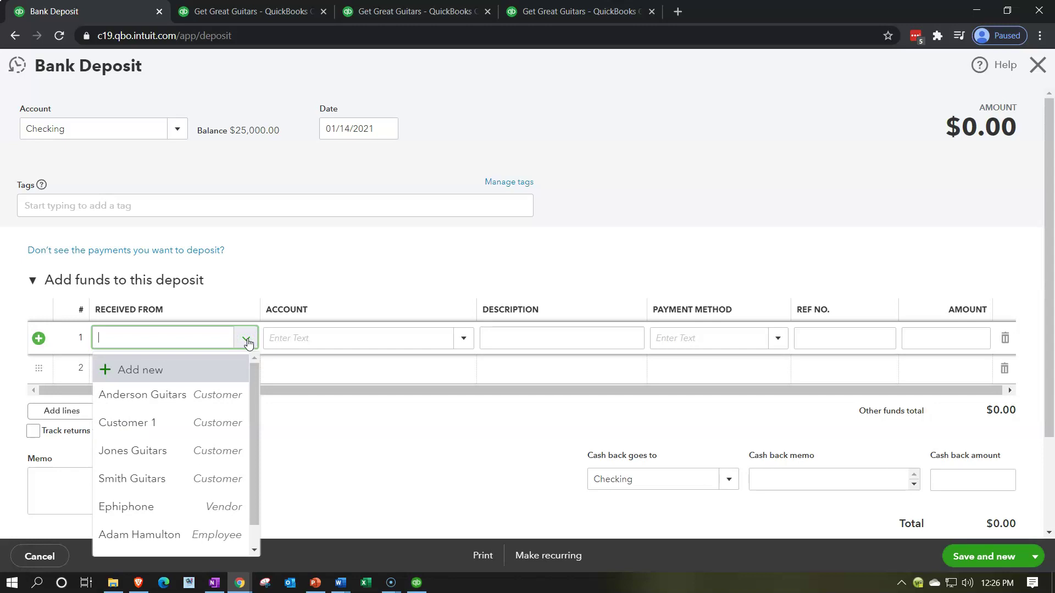
{"action": "left_click", "coordinate": [247, 340]}
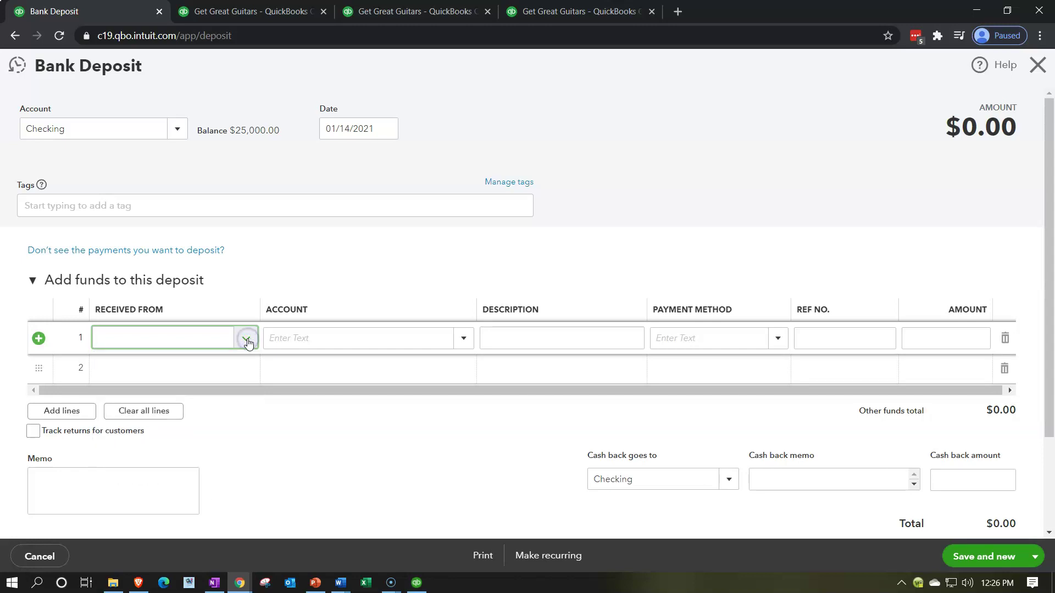
{"action": "left_click", "coordinate": [1035, 67]}
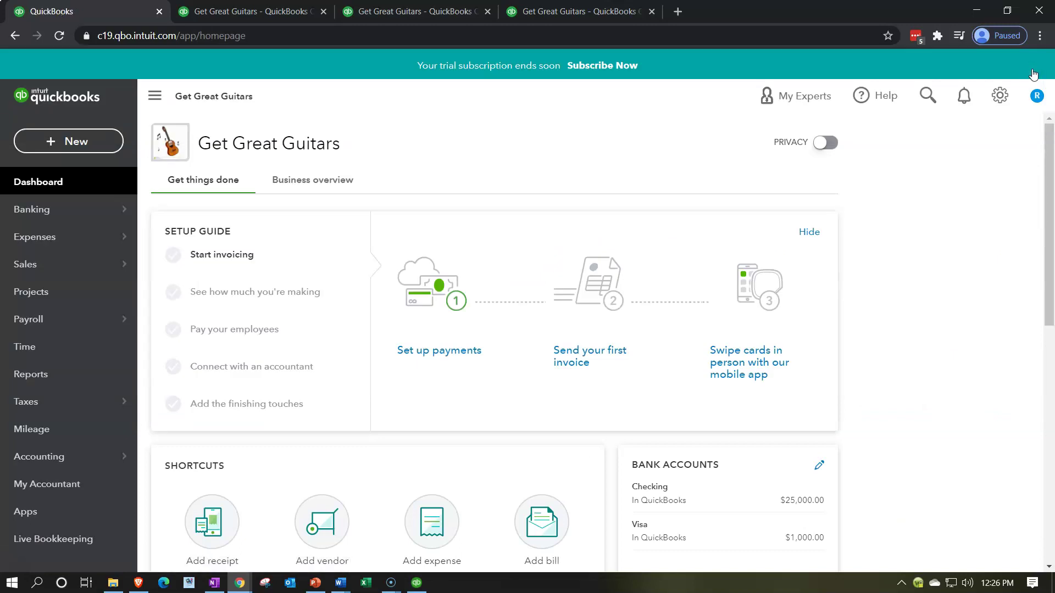
- Open the Checking account's register from the Chart of Accounts
{"action": "mouse_move", "coordinate": [135, 222]}
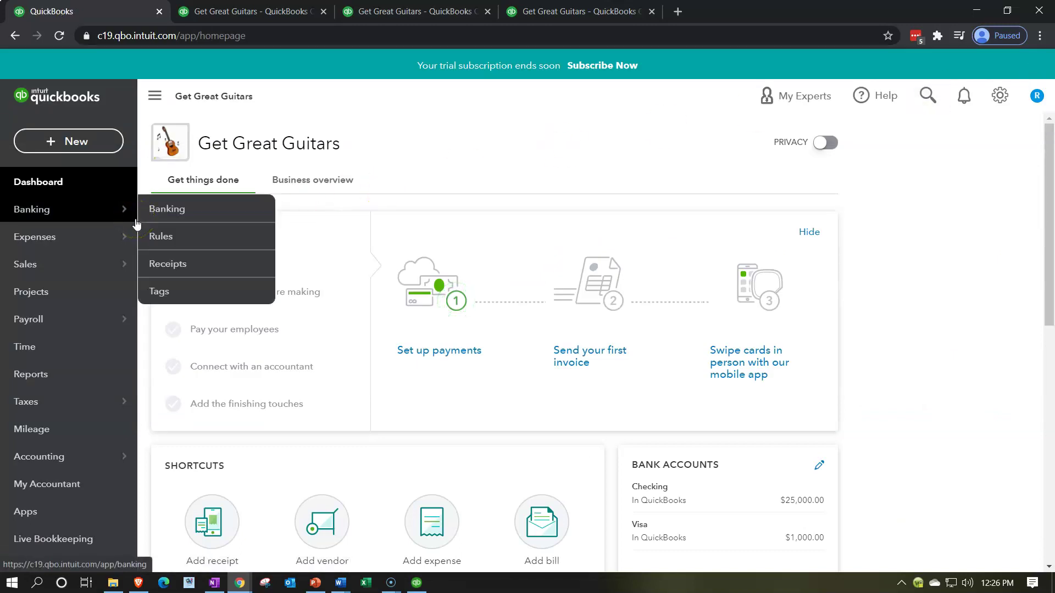
{"action": "left_click", "coordinate": [80, 458]}
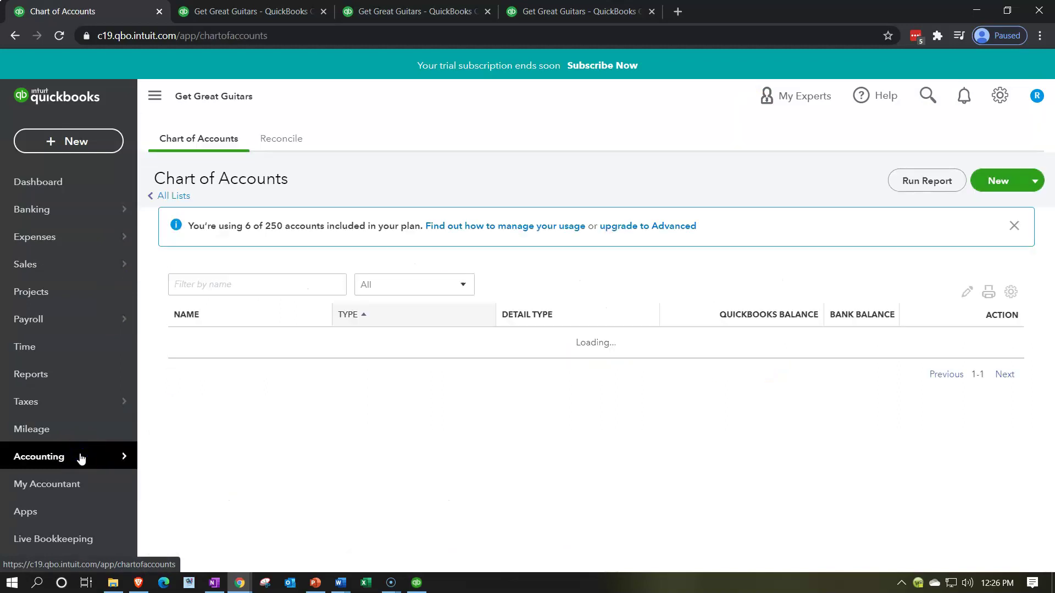
{"action": "scroll", "coordinate": [423, 412], "scroll_direction": "down", "scroll_amount": 1}
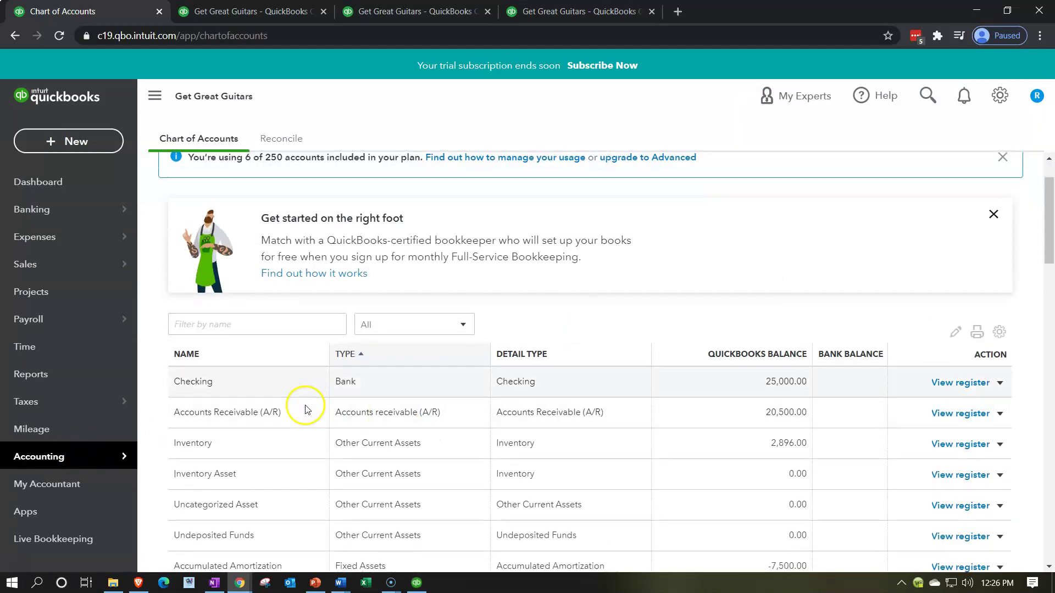
{"action": "left_click", "coordinate": [962, 386]}
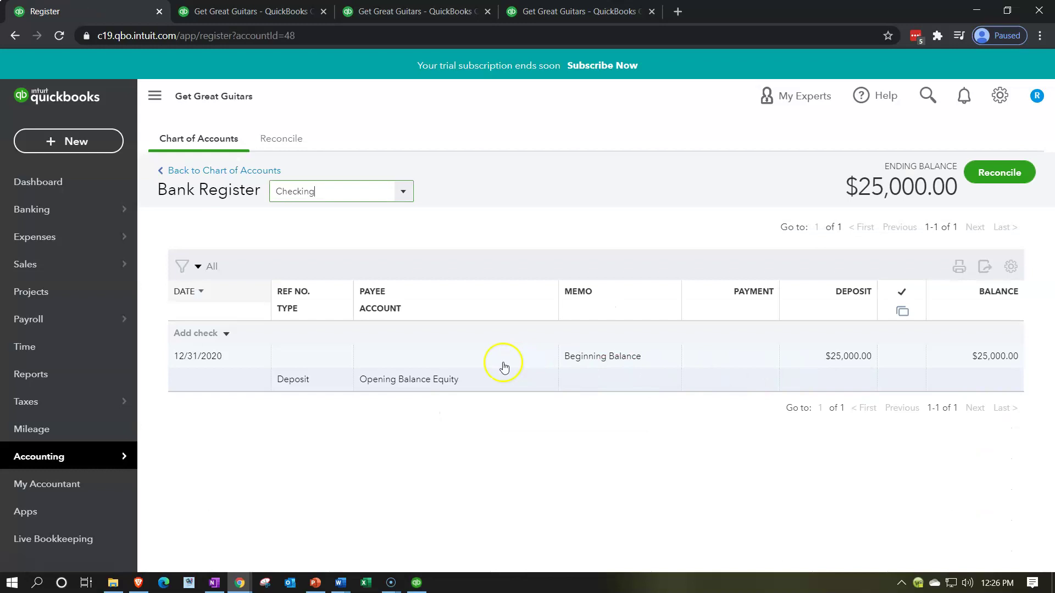
- Start a new deposit entry in the Checking register dated 01/01/2021
{"action": "left_click", "coordinate": [226, 337]}
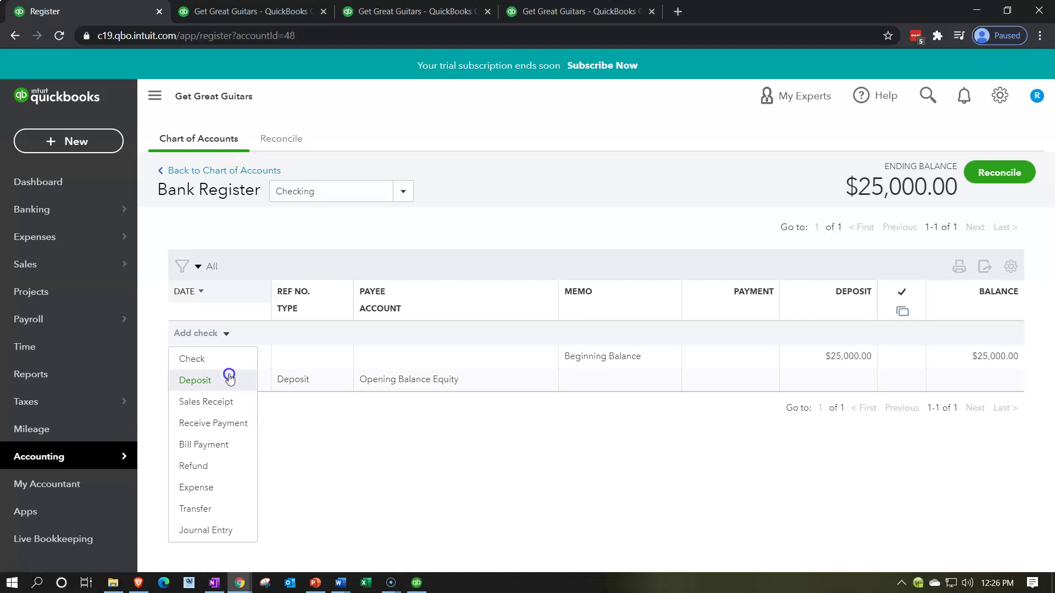
{"action": "left_click", "coordinate": [230, 379]}
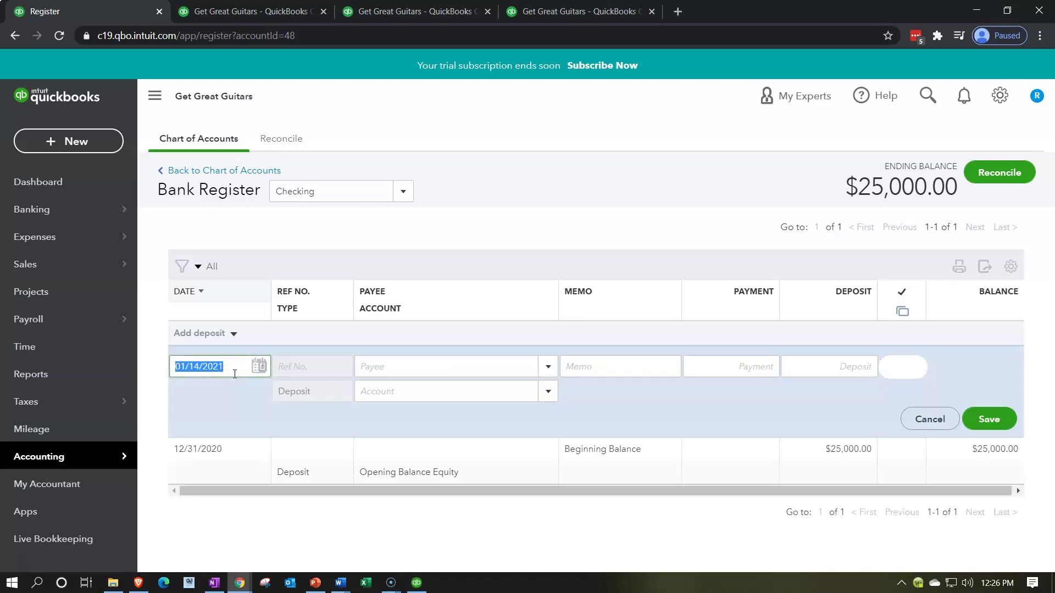
{"action": "type", "text": "010121"}
{"action": "key", "text": "Tab"}
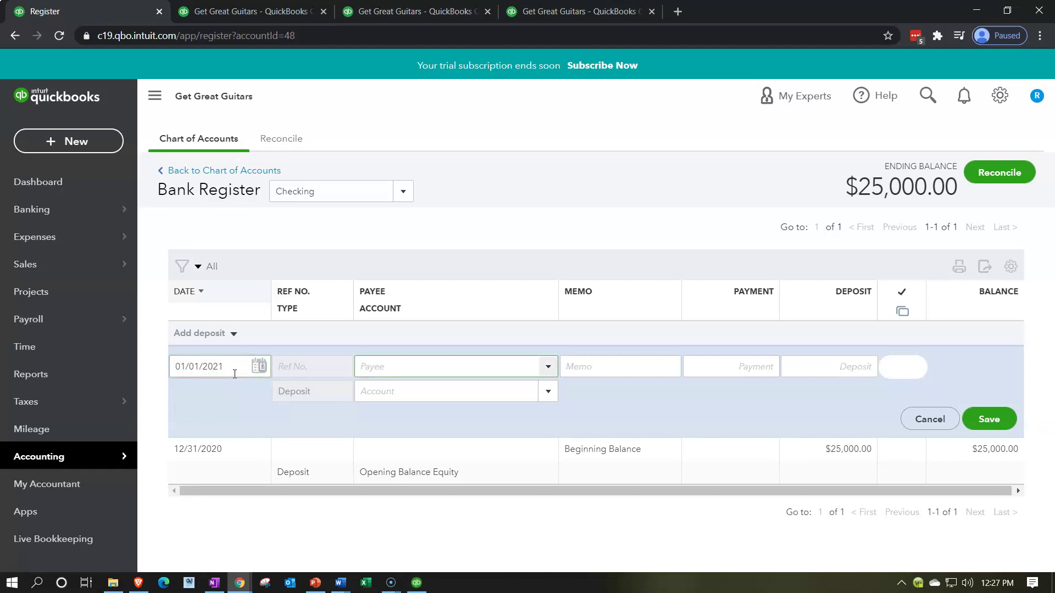
- Enter the owner's first name as the deposit's payee and save it as a new name of type Customer
{"action": "type", "text": "Owner"}
{"action": "key", "text": "BackSpace"}
{"action": "key", "text": "BackSpace"}
{"action": "key", "text": "BackSpace"}
{"action": "key", "text": "BackSpace"}
{"action": "type", "text": "Tom"}
{"action": "key", "text": "Tab"}
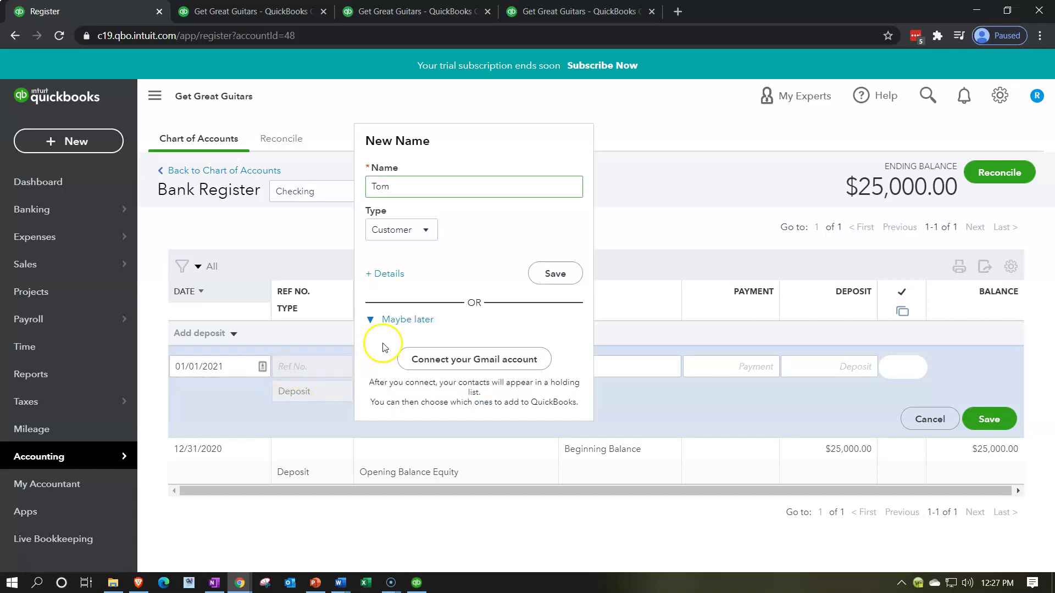
{"action": "left_click", "coordinate": [424, 231]}
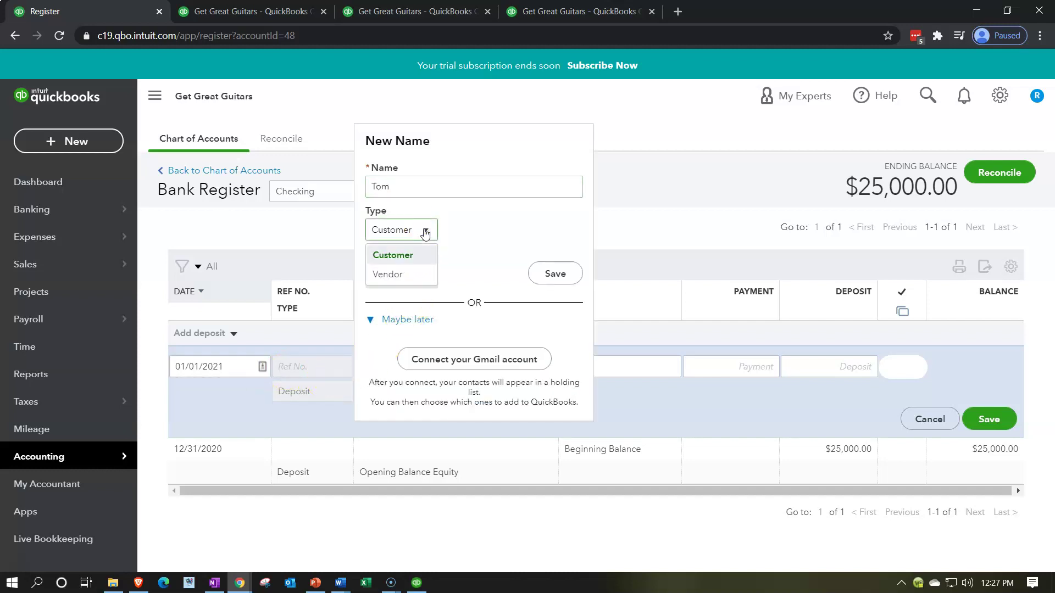
{"action": "left_click", "coordinate": [424, 231]}
{"action": "left_click", "coordinate": [555, 273]}
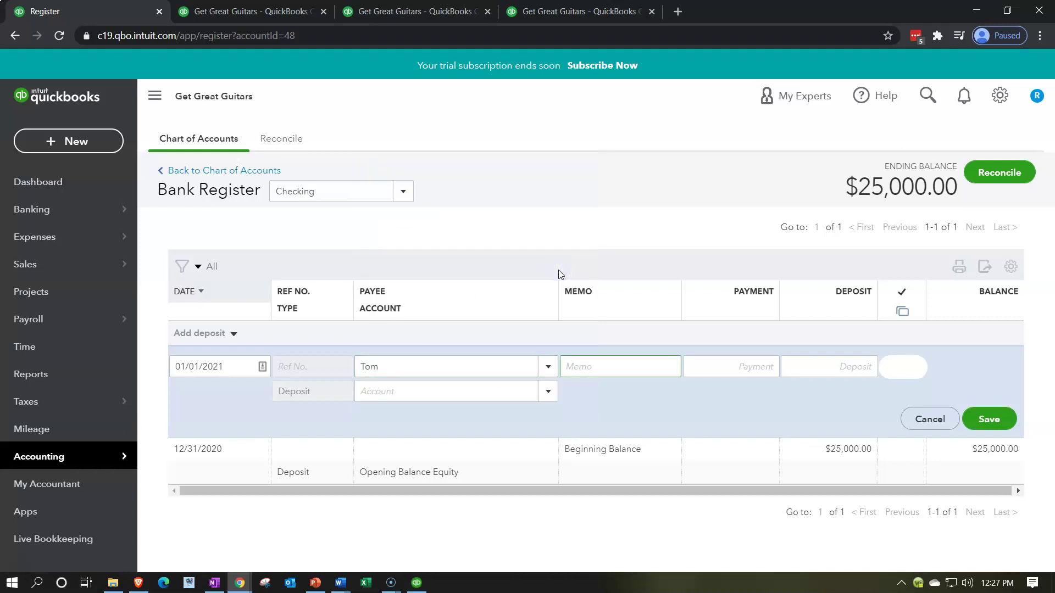
- Enter the memo Owner Investment and a deposit amount of 65,000 for the new entry
{"action": "type", "text": "Ow"}
{"action": "double_click", "coordinate": [602, 366]}
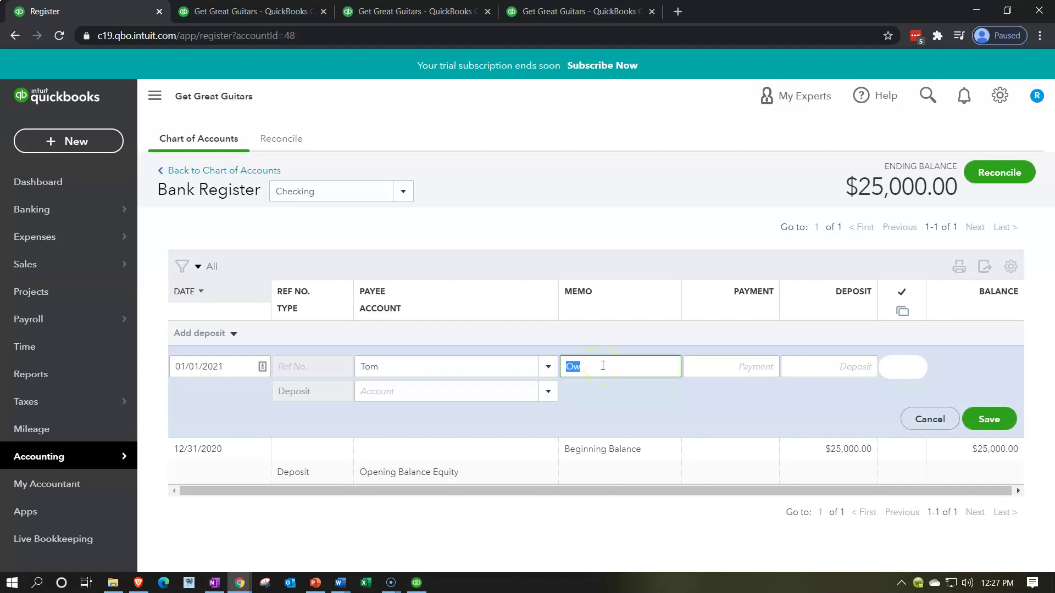
{"action": "type", "text": "Owner Investment"}
{"action": "key", "text": "Tab"}
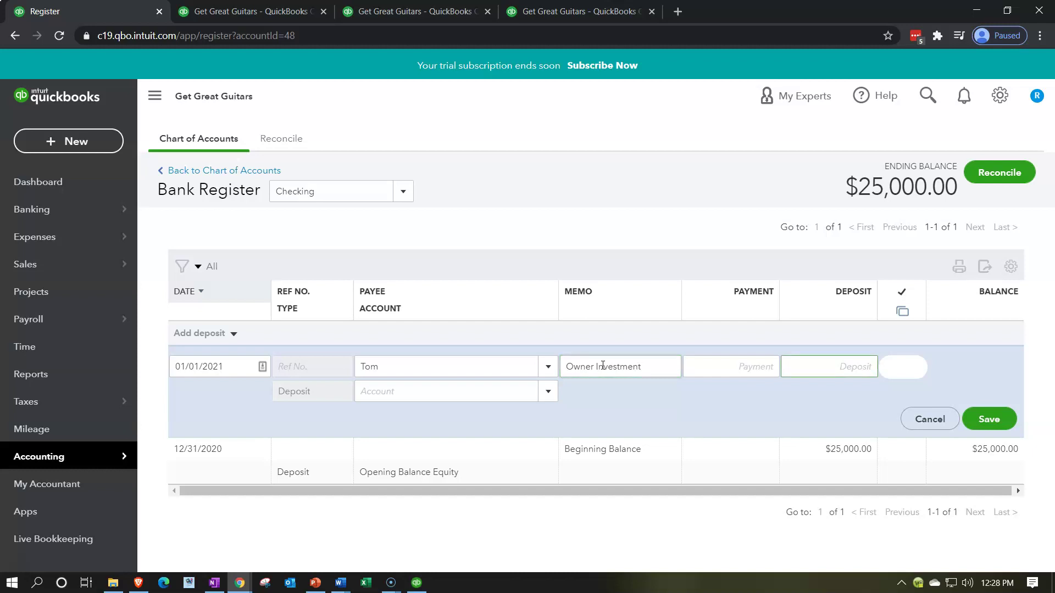
{"action": "type", "text": "65000"}
{"action": "key", "text": "Tab"}
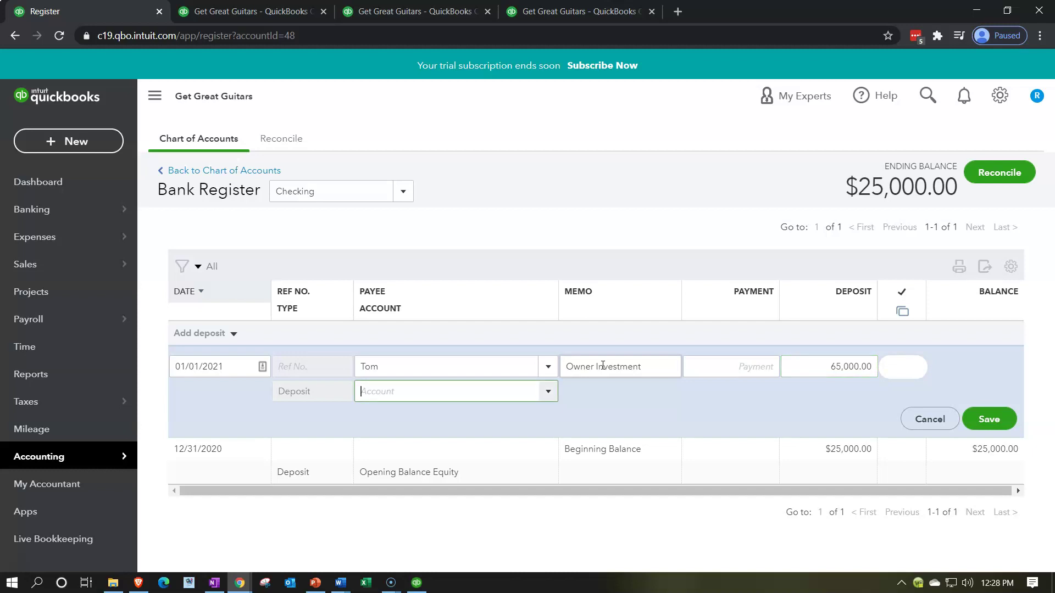
- Assign the deposit to the Owner's Investment equity account and save the transaction
{"action": "left_click", "coordinate": [549, 395]}
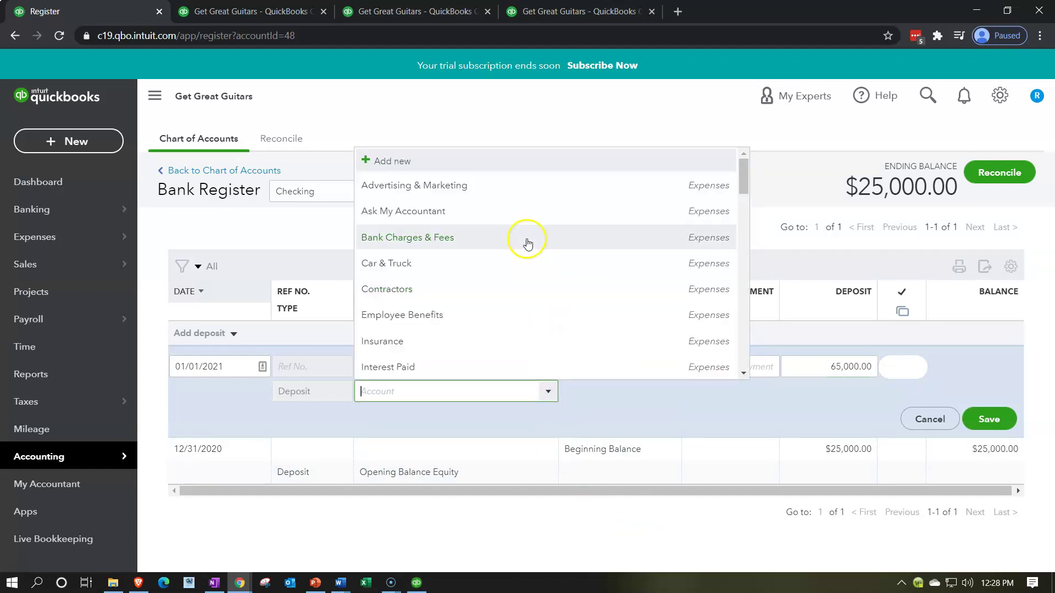
{"action": "scroll", "coordinate": [527, 241], "scroll_direction": "down", "scroll_amount": 3}
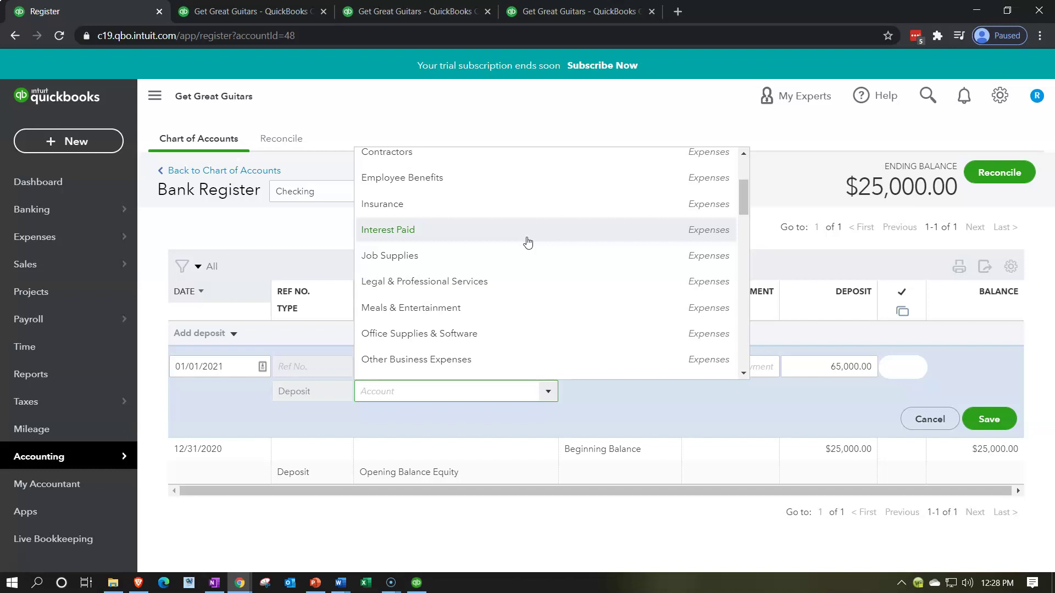
{"action": "scroll", "coordinate": [527, 242], "scroll_direction": "down", "scroll_amount": 8}
{"action": "scroll", "coordinate": [528, 241], "scroll_direction": "down", "scroll_amount": 4}
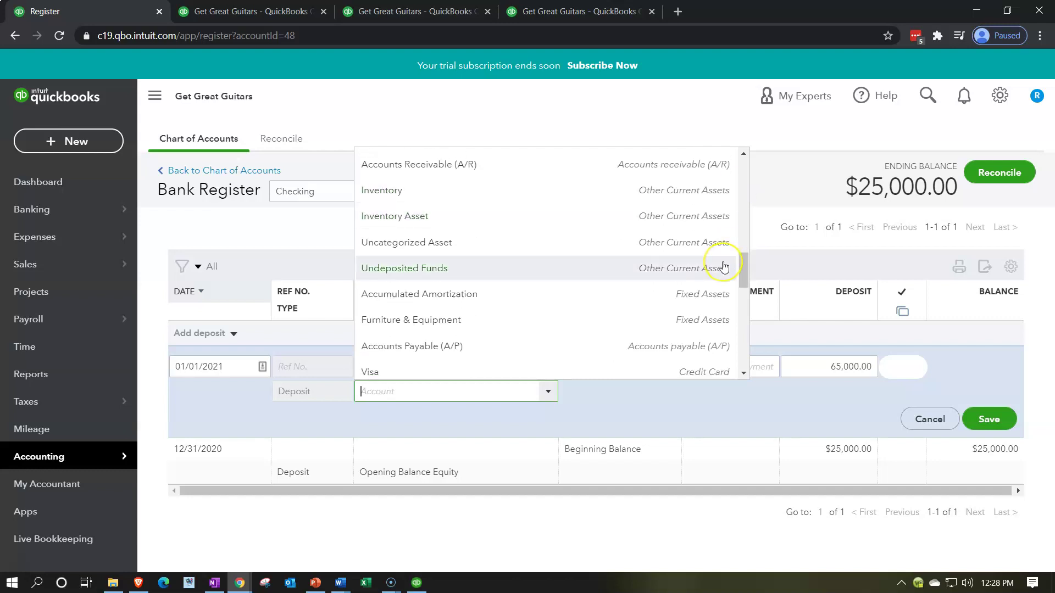
{"action": "scroll", "coordinate": [723, 268], "scroll_direction": "down", "scroll_amount": 6}
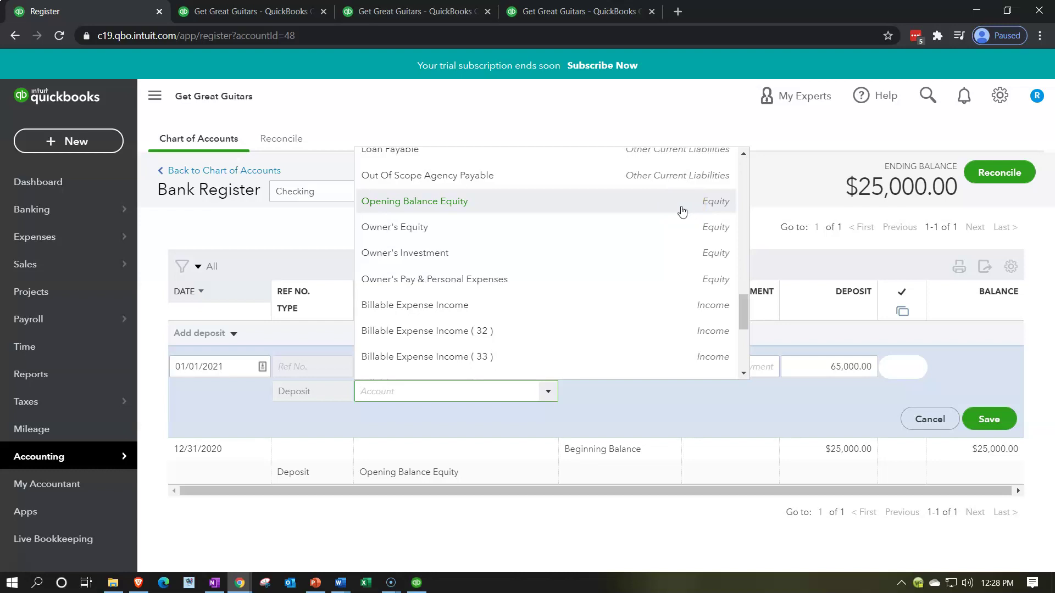
{"action": "left_click", "coordinate": [664, 231]}
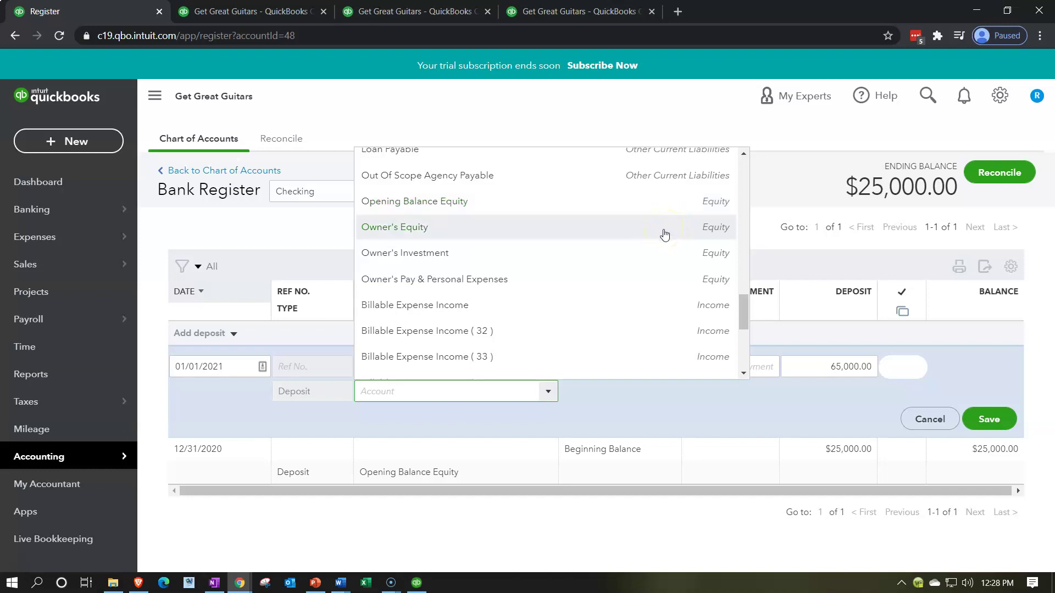
{"action": "left_click", "coordinate": [696, 231]}
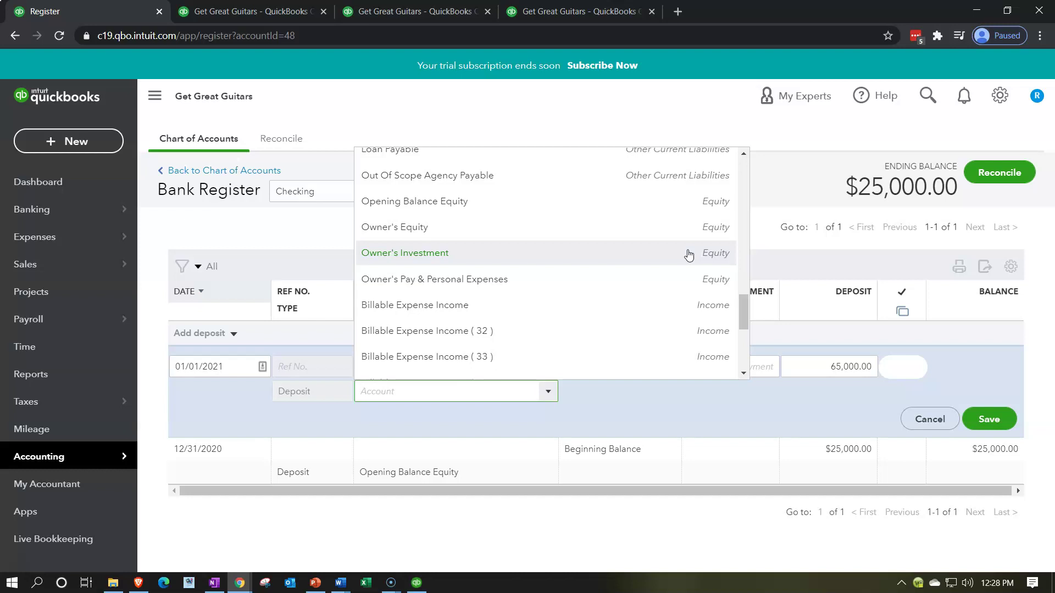
{"action": "left_click", "coordinate": [680, 280]}
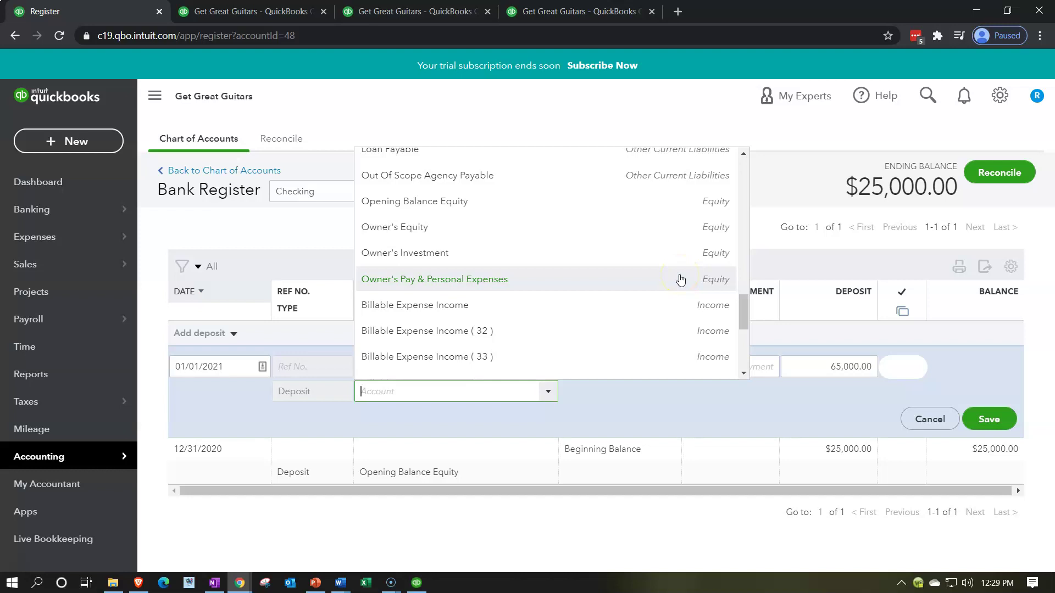
{"action": "left_click", "coordinate": [491, 286]}
{"action": "left_click", "coordinate": [470, 264]}
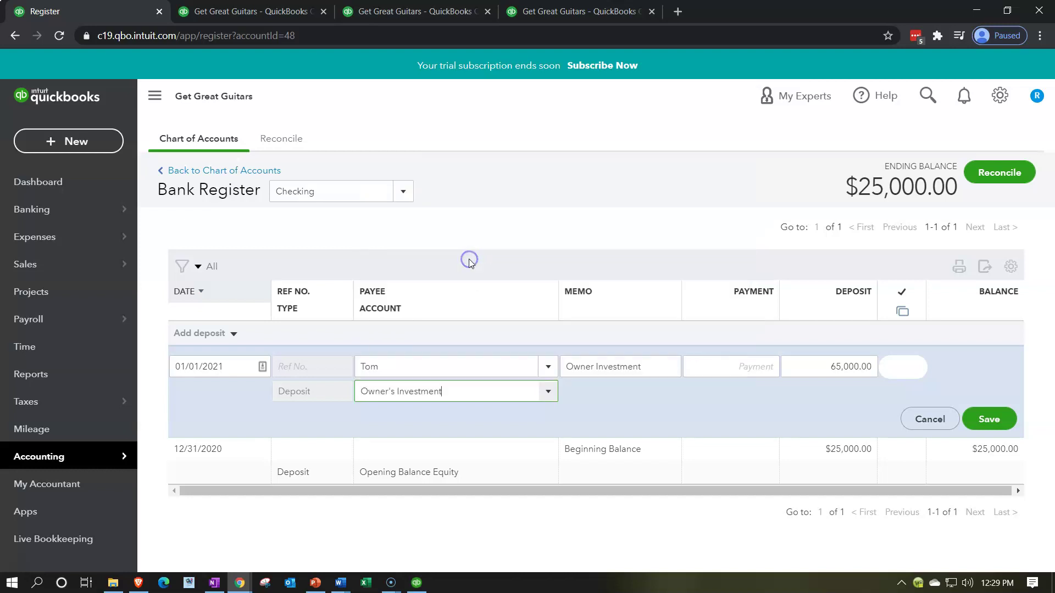
{"action": "left_click", "coordinate": [981, 413]}
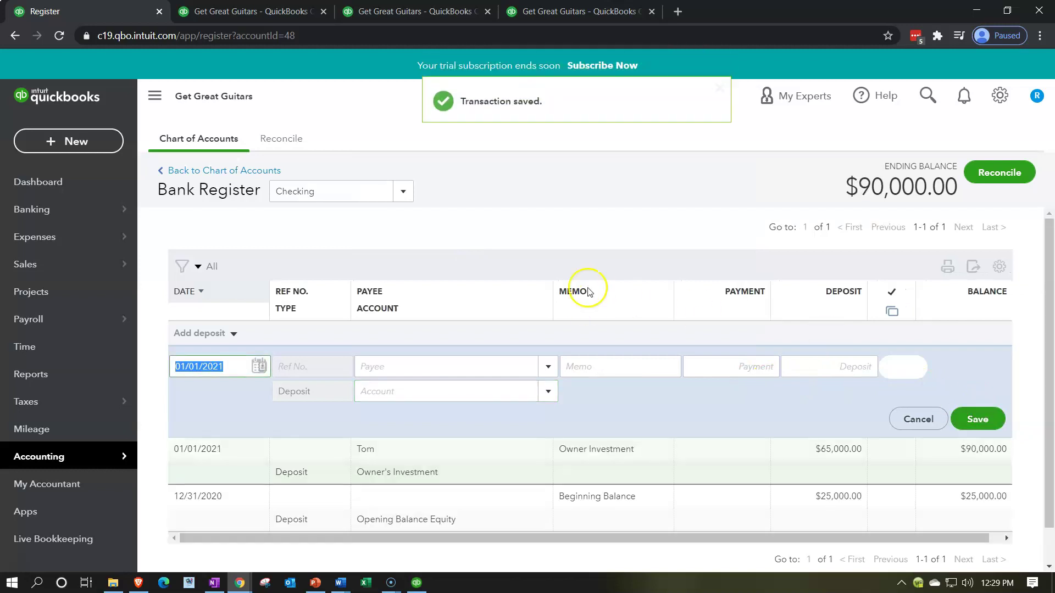
- Rerun the 2021 Balance Sheet report and review it from the assets through the equity section
{"action": "left_click", "coordinate": [270, 12]}
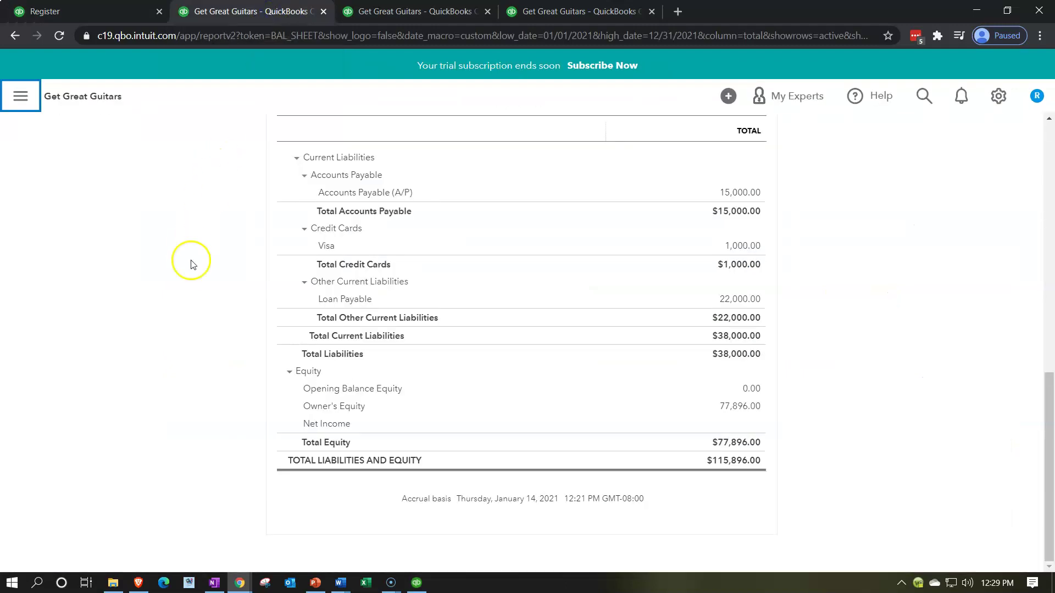
{"action": "scroll", "coordinate": [191, 270], "scroll_direction": "up", "scroll_amount": 5}
{"action": "scroll", "coordinate": [191, 270], "scroll_direction": "up", "scroll_amount": 5}
{"action": "left_click", "coordinate": [660, 247]}
{"action": "scroll", "coordinate": [214, 340], "scroll_direction": "down", "scroll_amount": 3}
{"action": "scroll", "coordinate": [215, 340], "scroll_direction": "down", "scroll_amount": 4}
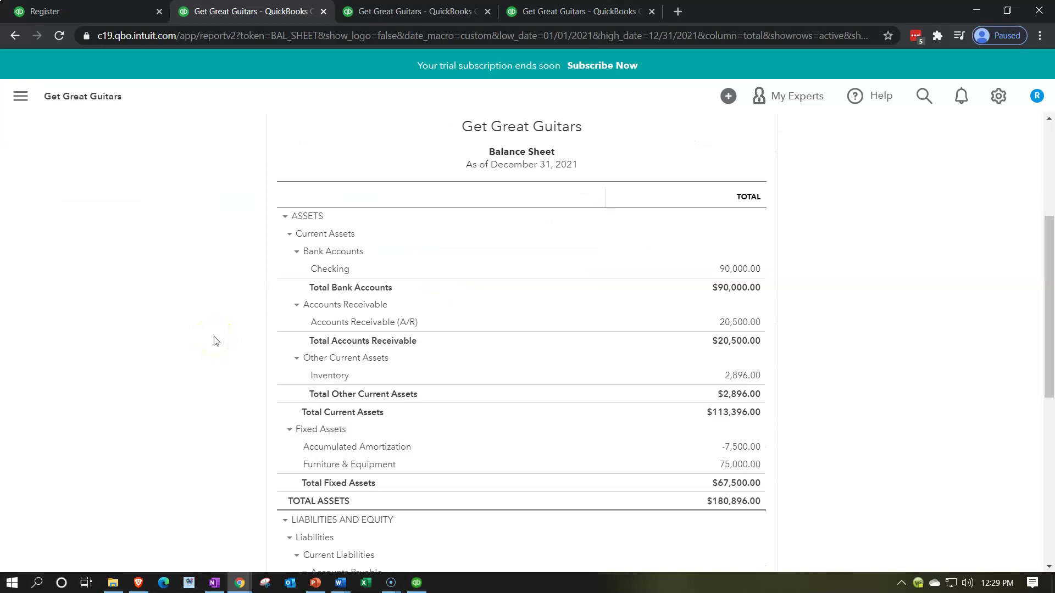
{"action": "scroll", "coordinate": [215, 340], "scroll_direction": "down", "scroll_amount": 4}
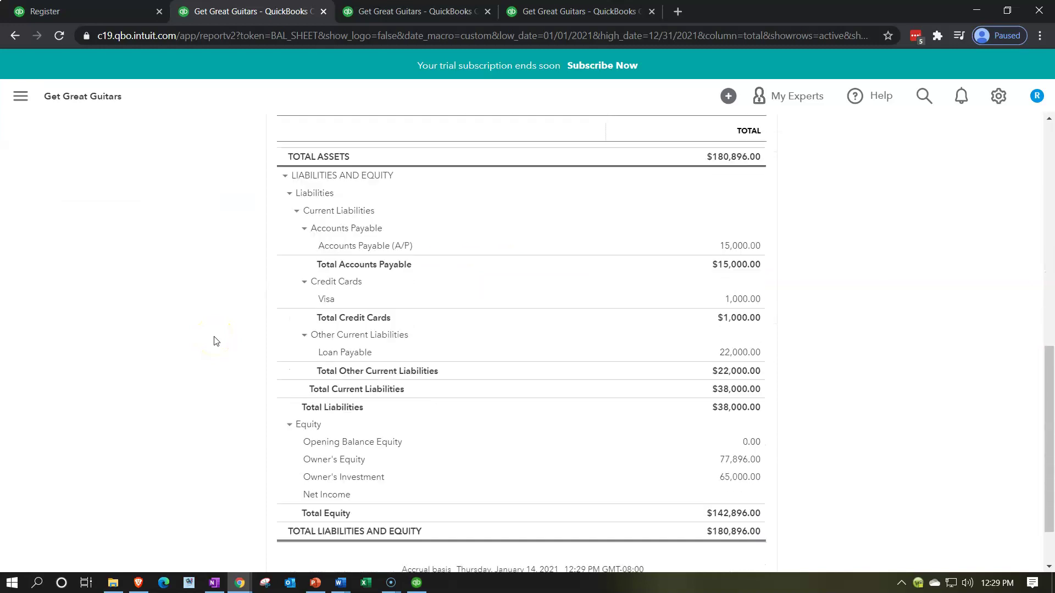
{"action": "left_click", "coordinate": [214, 361]}
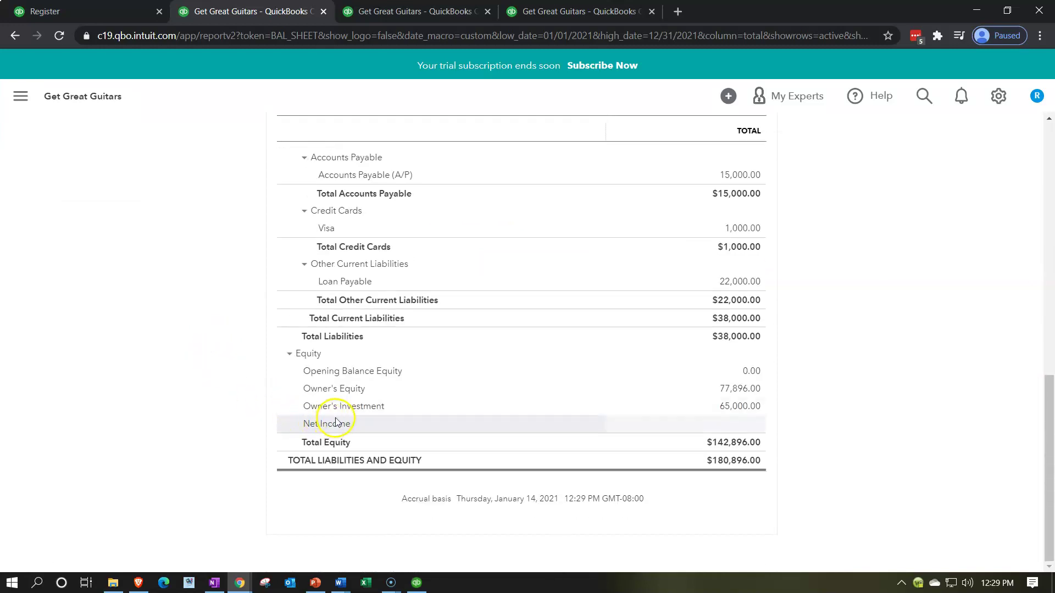
- Drill down from the Balance Sheet's Owner's Investment amount to its bank deposit, and return to the Balance Sheet
{"action": "left_click", "coordinate": [749, 407]}
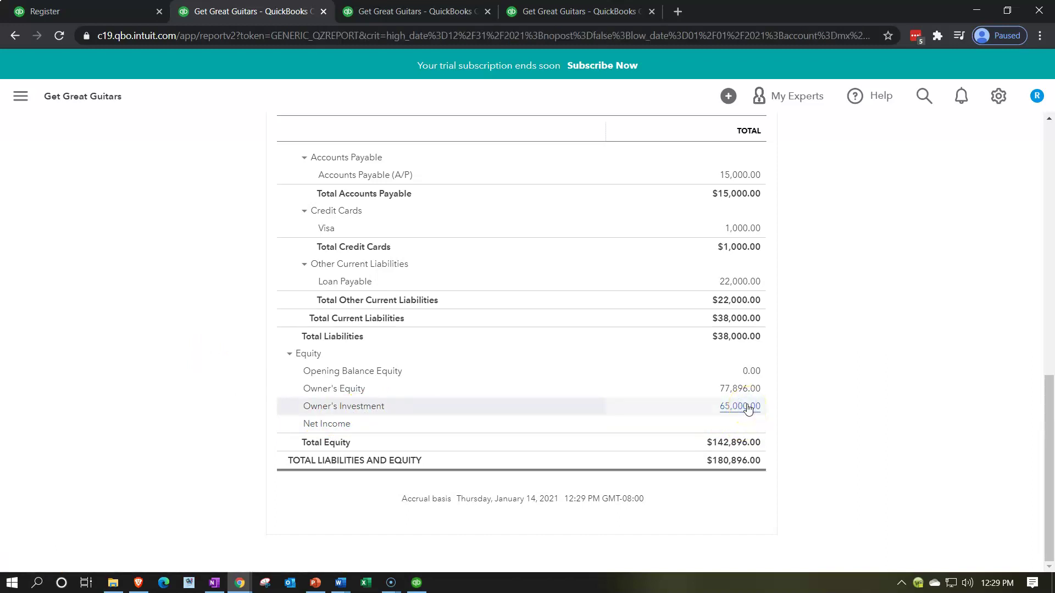
{"action": "scroll", "coordinate": [747, 410], "scroll_direction": "down", "scroll_amount": 1}
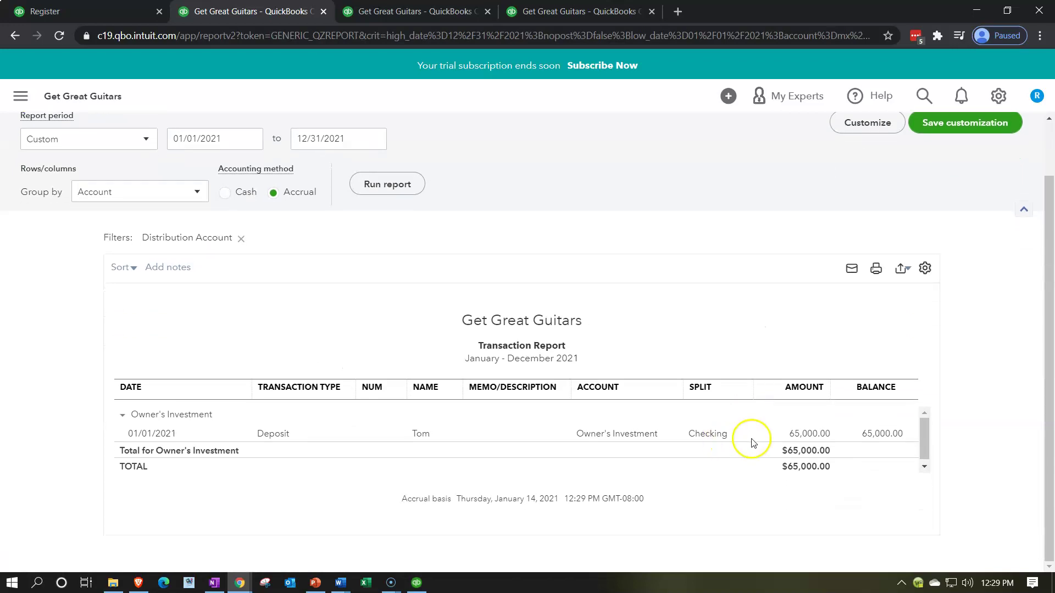
{"action": "left_click", "coordinate": [799, 436]}
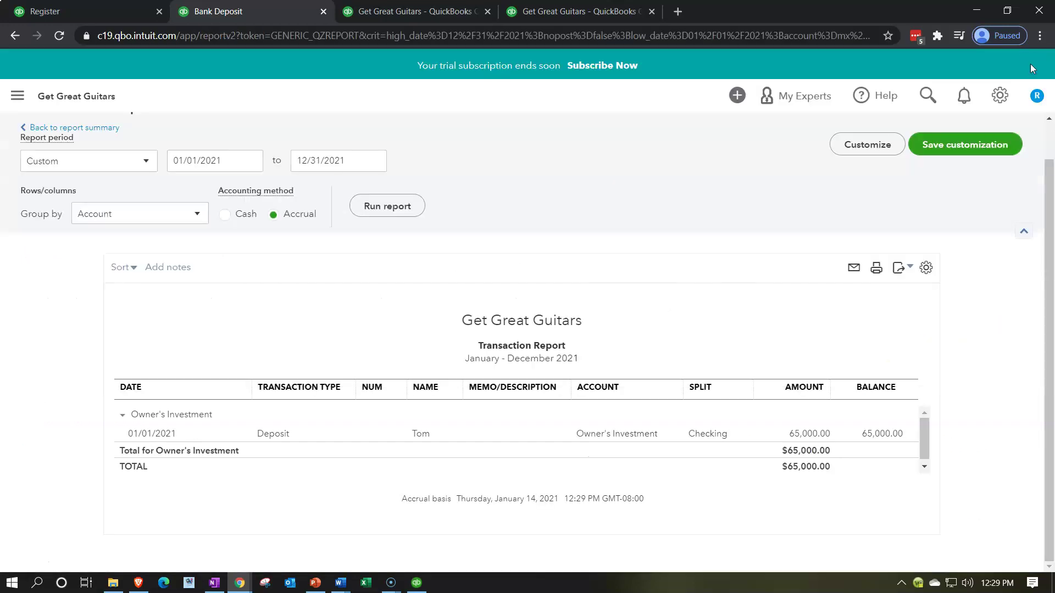
{"action": "left_click", "coordinate": [317, 225]}
{"action": "left_click", "coordinate": [95, 127]}
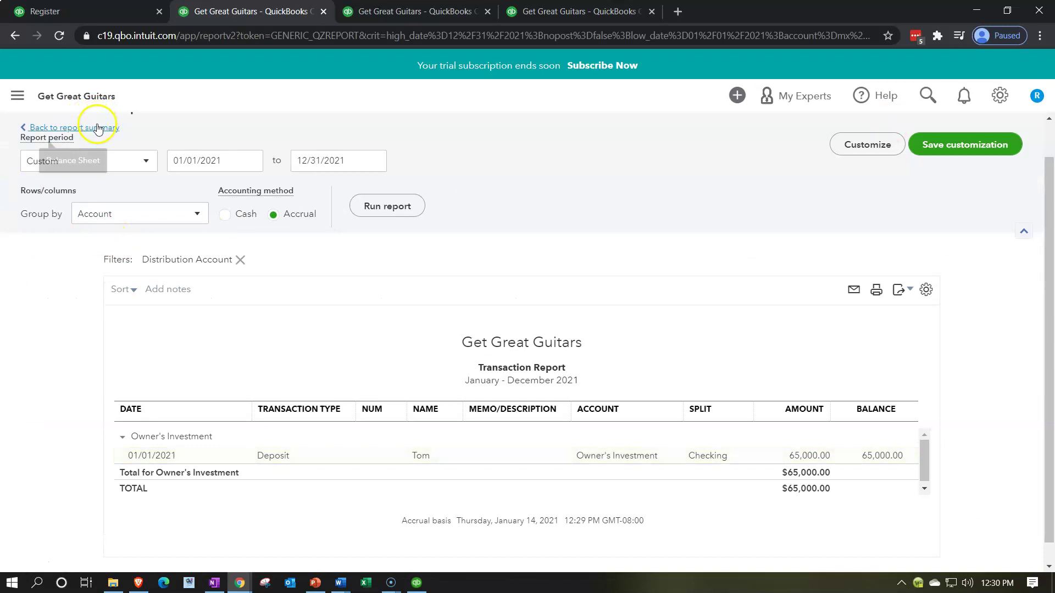
{"action": "left_click", "coordinate": [220, 304]}
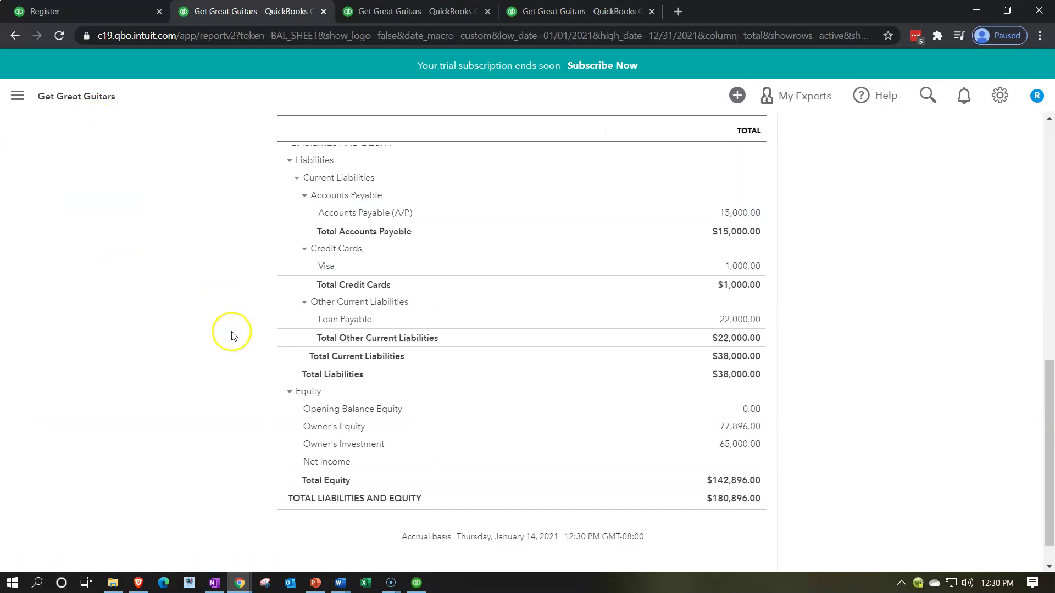
- Open the transaction detail behind the Balance Sheet's Checking amount and return to the report summary
{"action": "scroll", "coordinate": [230, 331], "scroll_direction": "up", "scroll_amount": 4}
{"action": "scroll", "coordinate": [231, 329], "scroll_direction": "up", "scroll_amount": 5}
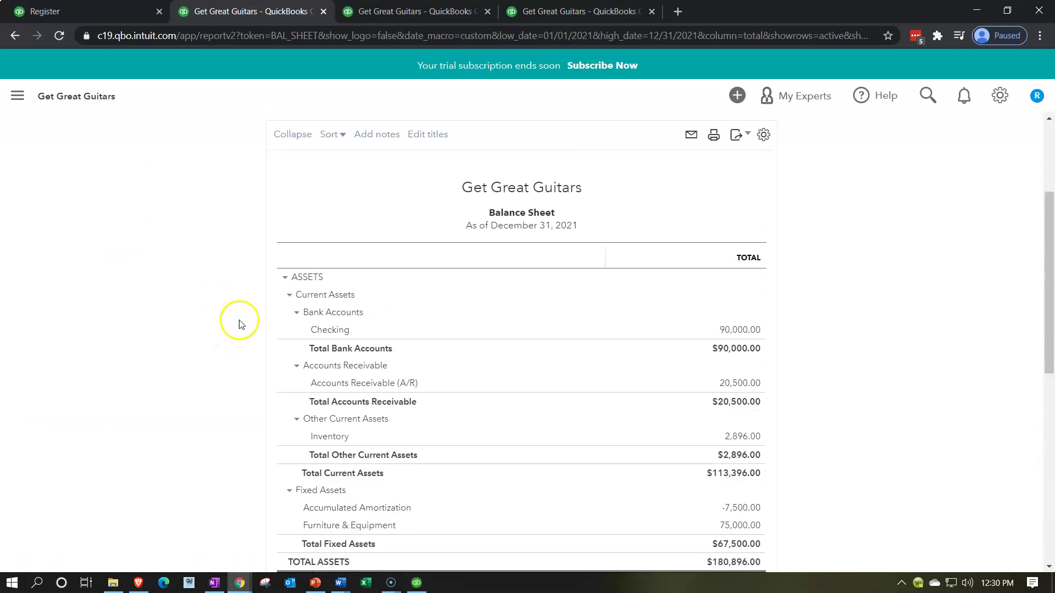
{"action": "left_click", "coordinate": [742, 330]}
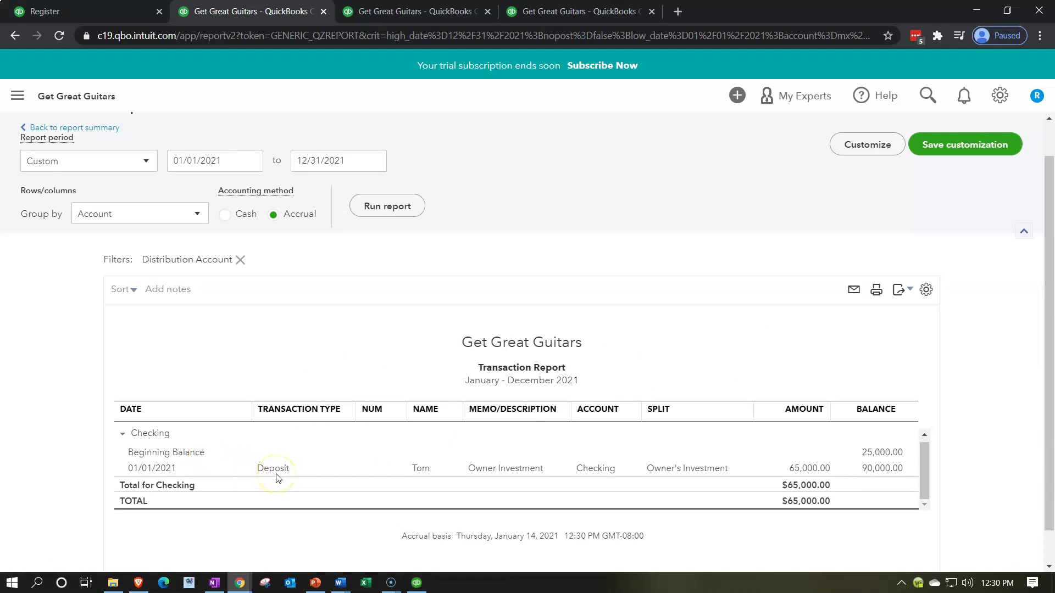
{"action": "left_click", "coordinate": [101, 128]}
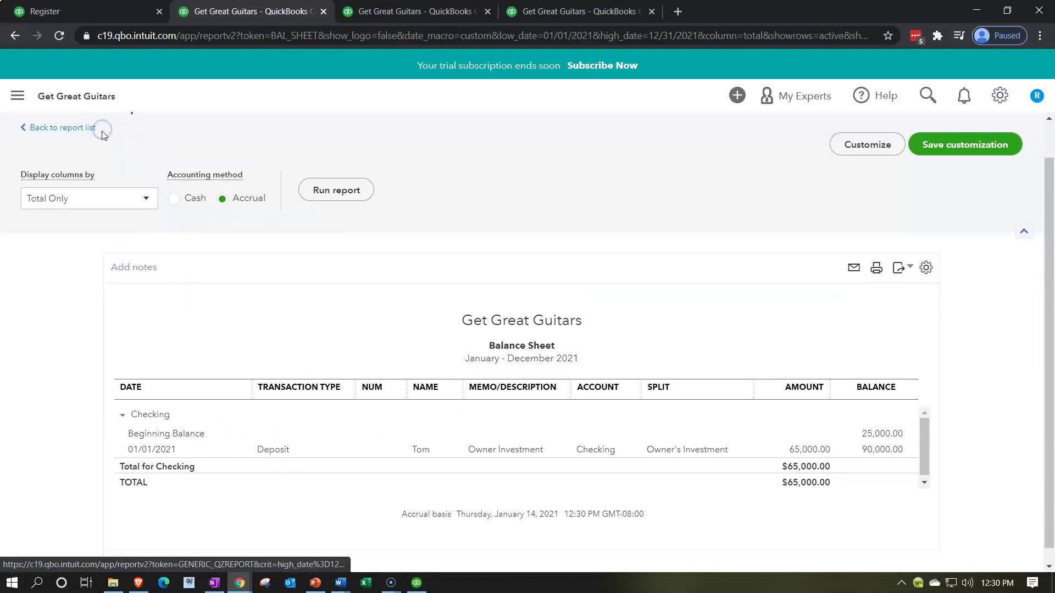
- Rerun the 2021 Profit and Loss and Trial Balance reports to include the owner's deposit
{"action": "left_click", "coordinate": [391, 12]}
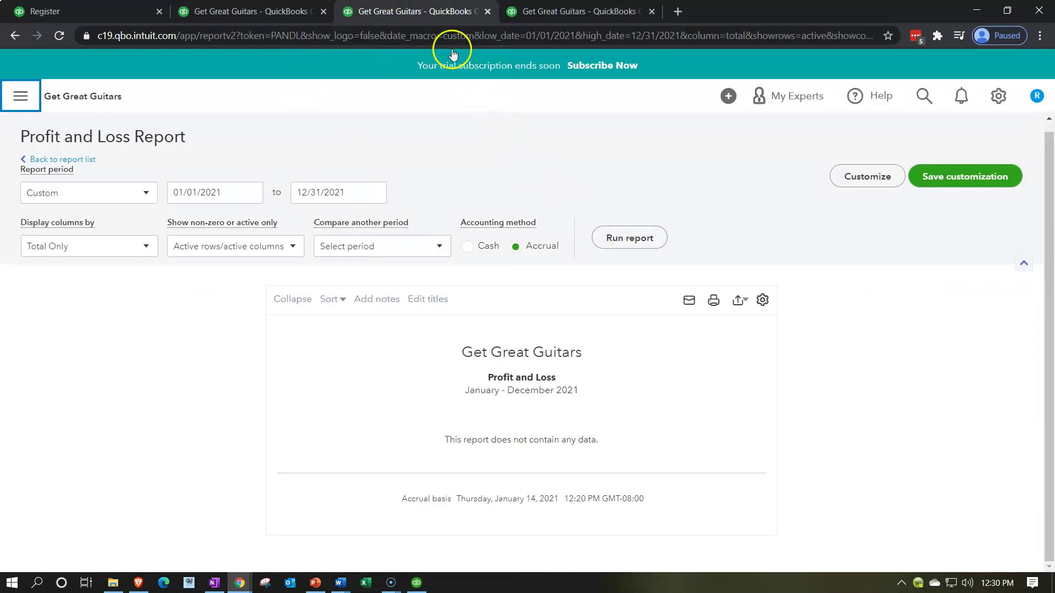
{"action": "left_click", "coordinate": [631, 240]}
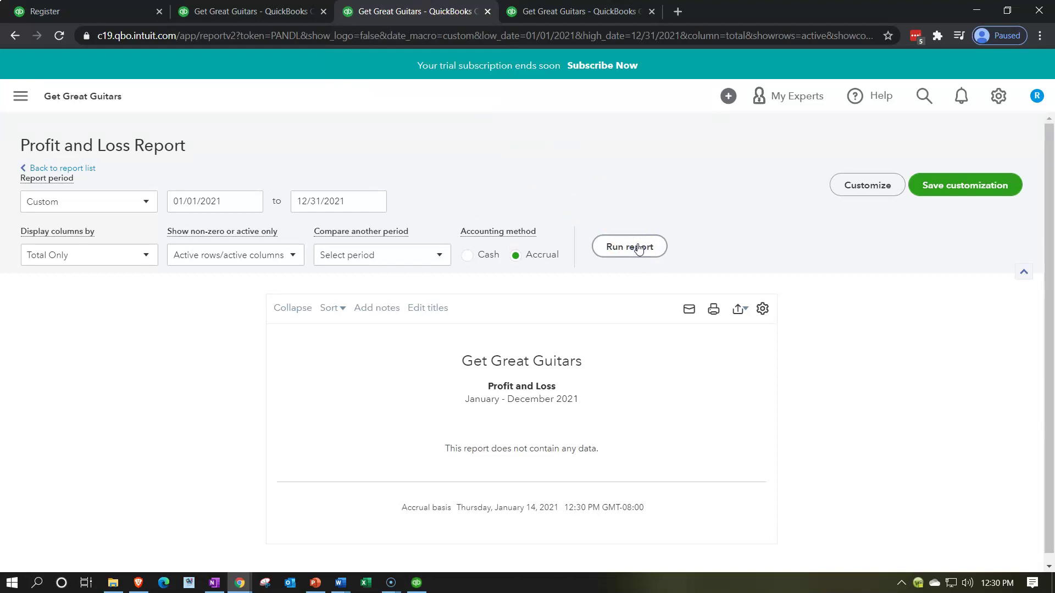
{"action": "left_click", "coordinate": [578, 13]}
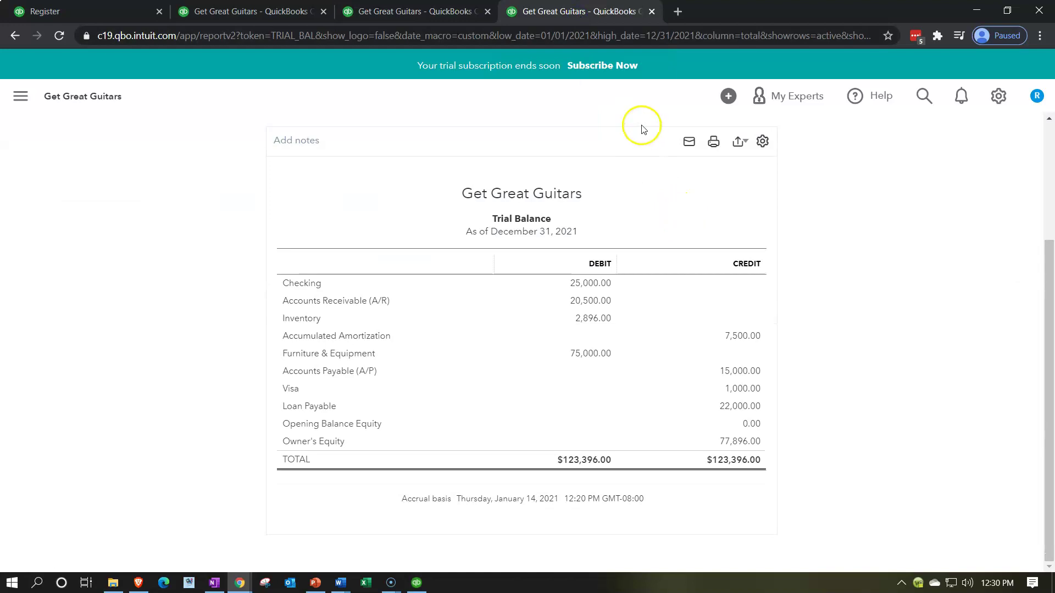
{"action": "scroll", "coordinate": [635, 161], "scroll_direction": "up", "scroll_amount": 2}
{"action": "left_click", "coordinate": [482, 147]}
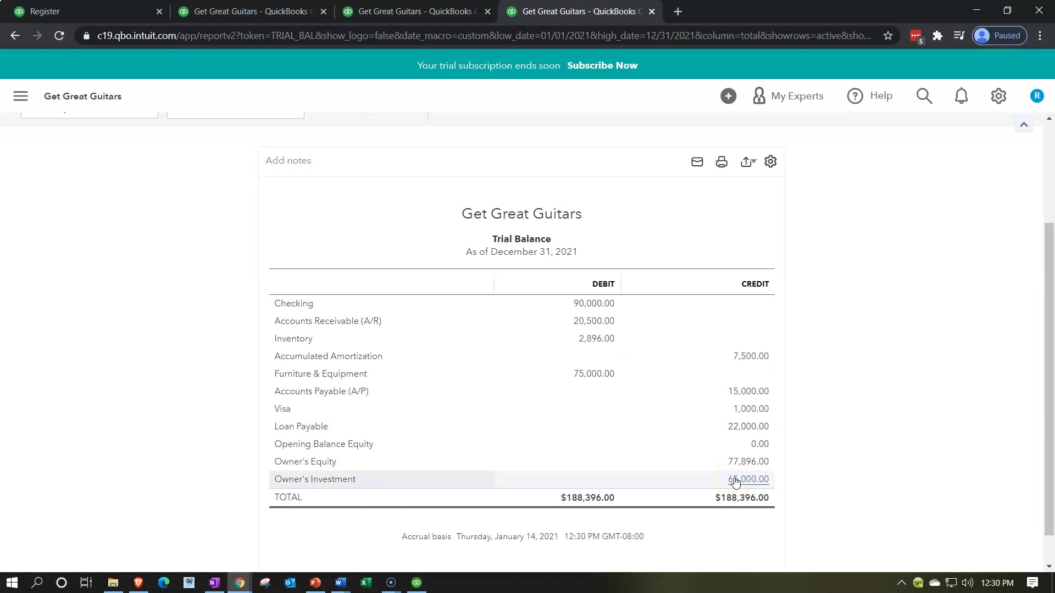
- Return to the 2021 Balance Sheet and review its liabilities and equity sections
{"action": "left_click", "coordinate": [271, 13]}
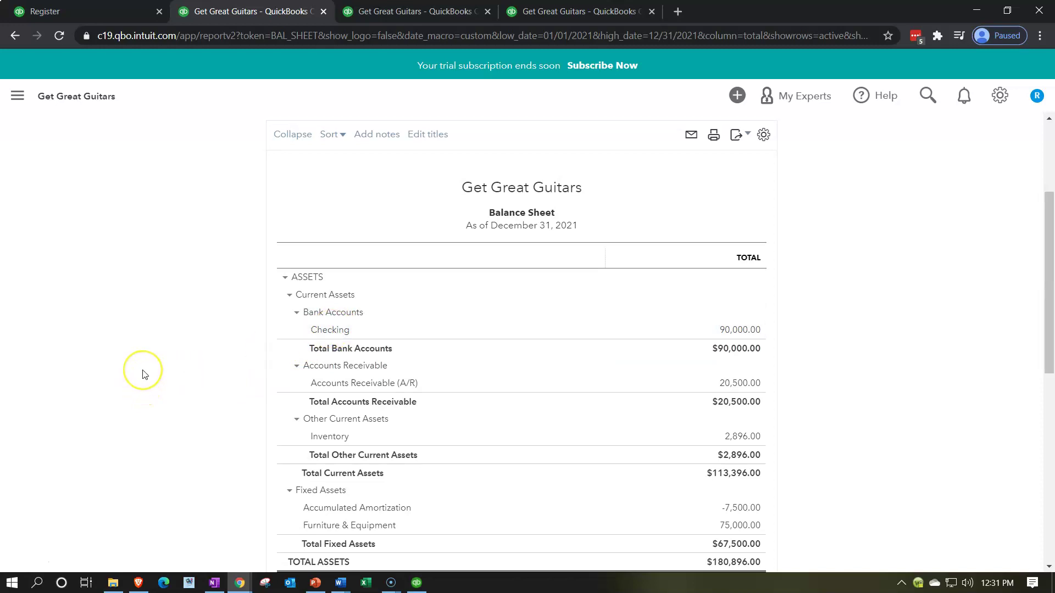
{"action": "scroll", "coordinate": [144, 373], "scroll_direction": "down", "scroll_amount": 7}
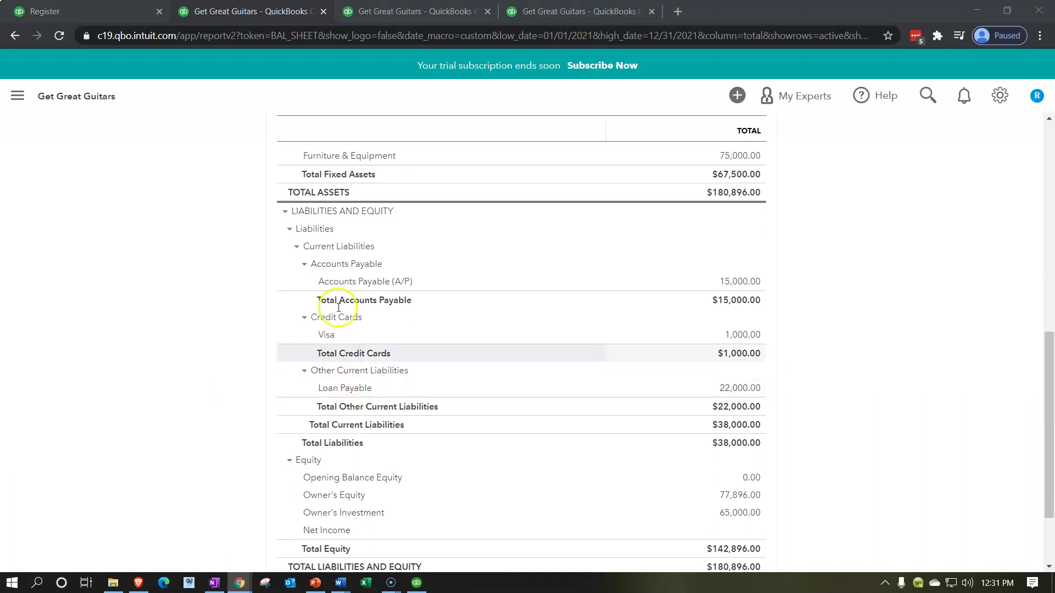
- Open a blank Bank Deposit form from the Checking register and close it without entering anything
{"action": "left_click", "coordinate": [114, 12]}
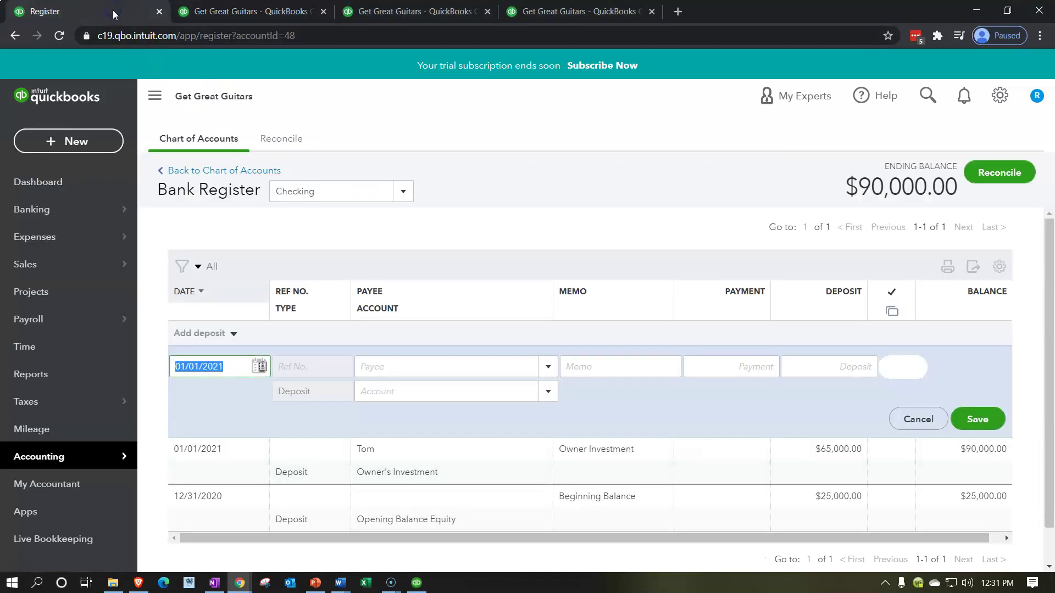
{"action": "left_click", "coordinate": [107, 148]}
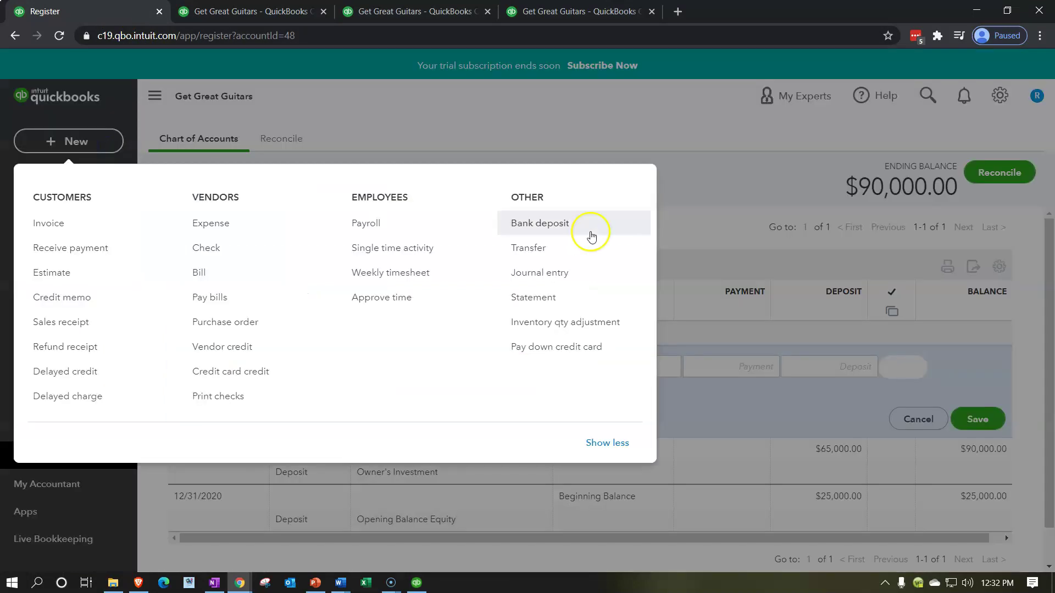
{"action": "left_click", "coordinate": [567, 228]}
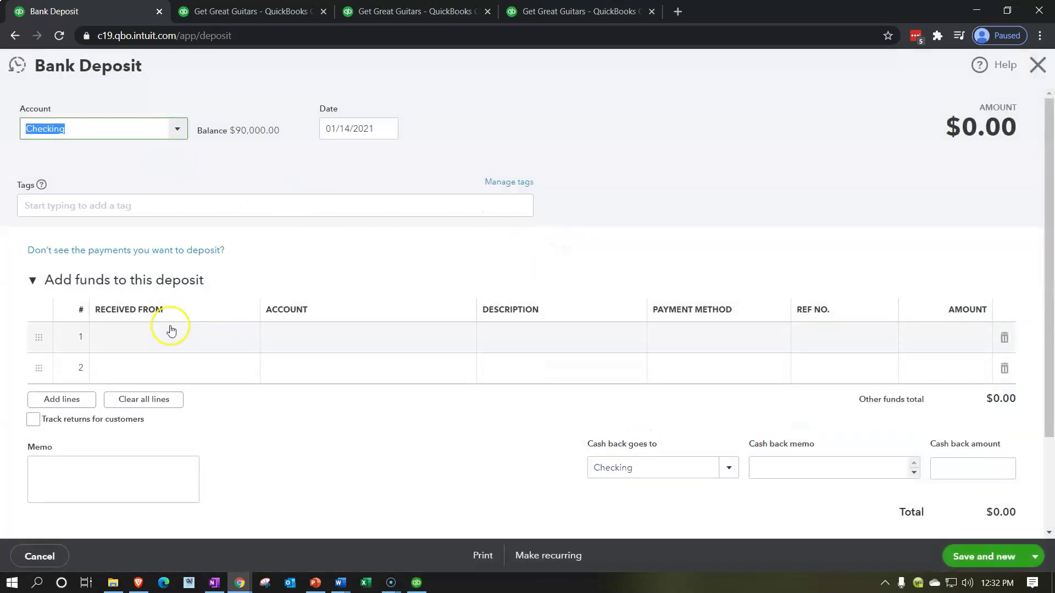
{"action": "left_click", "coordinate": [1037, 67]}
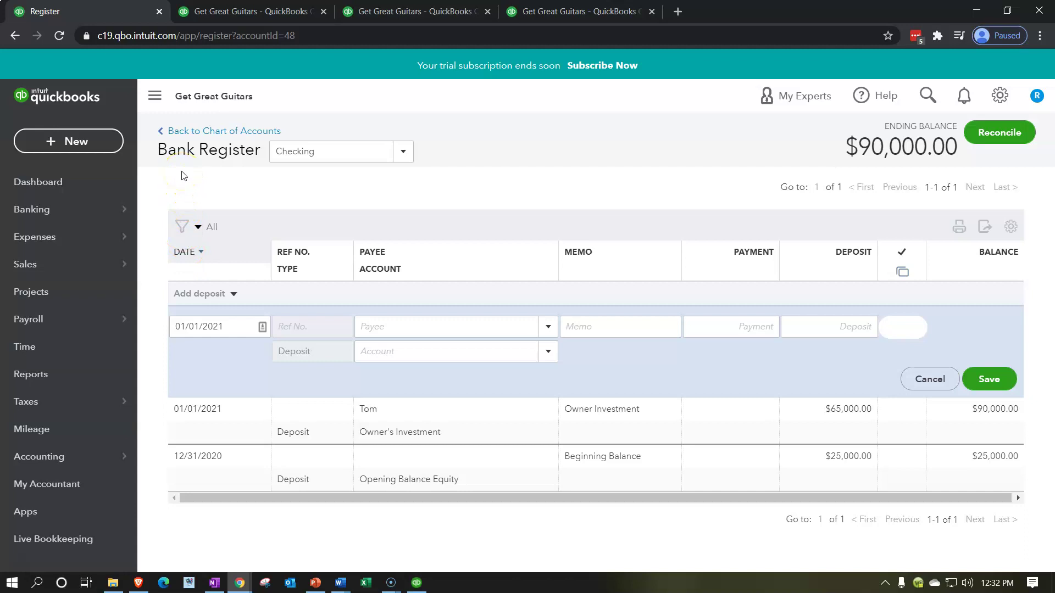
- Reopen the Checking register from the Chart of Accounts and view the transaction types that can be added
{"action": "left_click", "coordinate": [75, 459]}
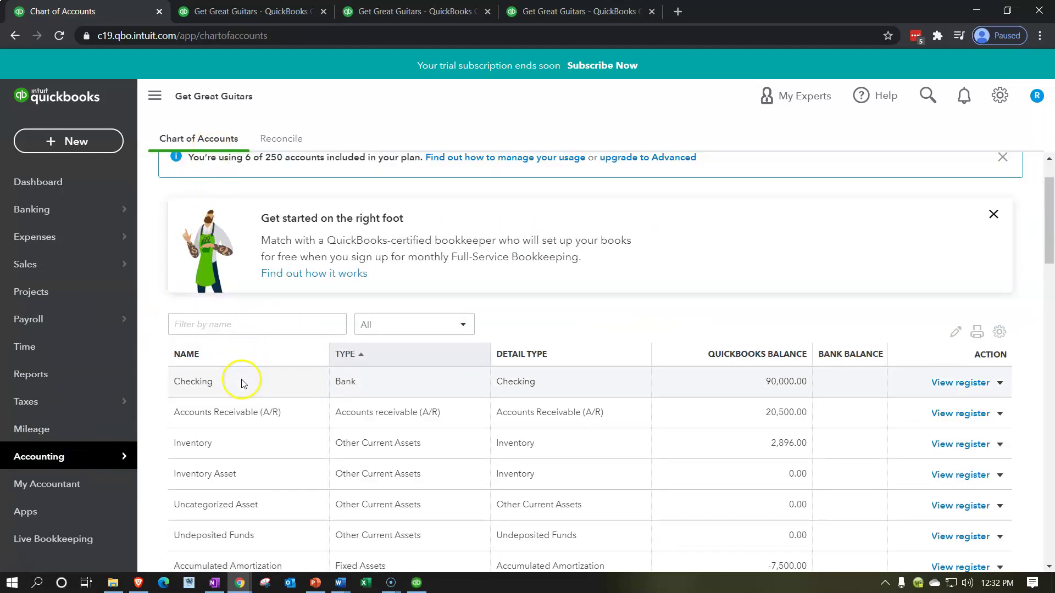
{"action": "left_click", "coordinate": [943, 386]}
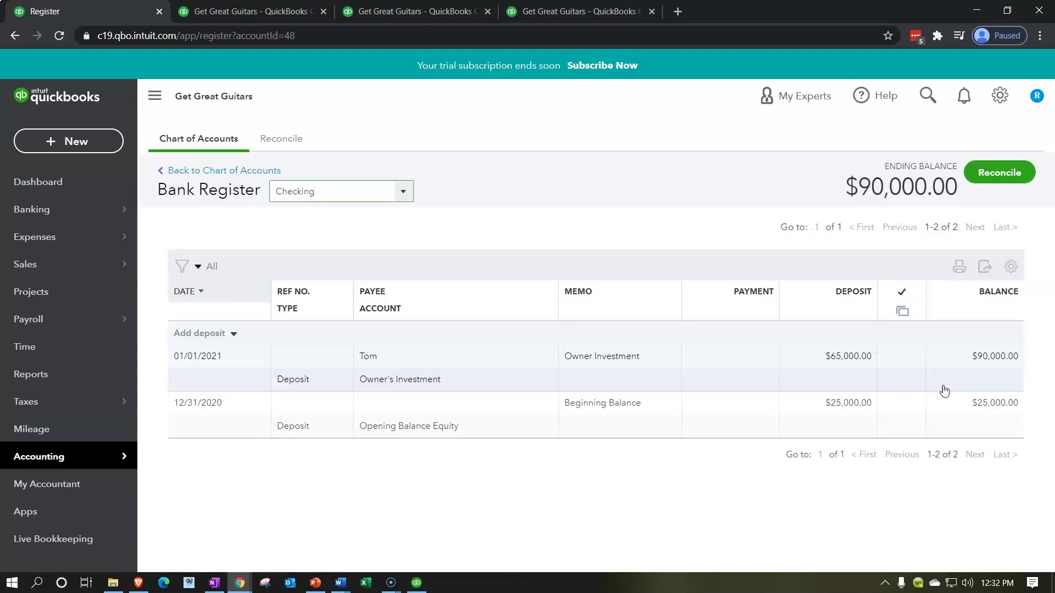
{"action": "left_click", "coordinate": [234, 334]}
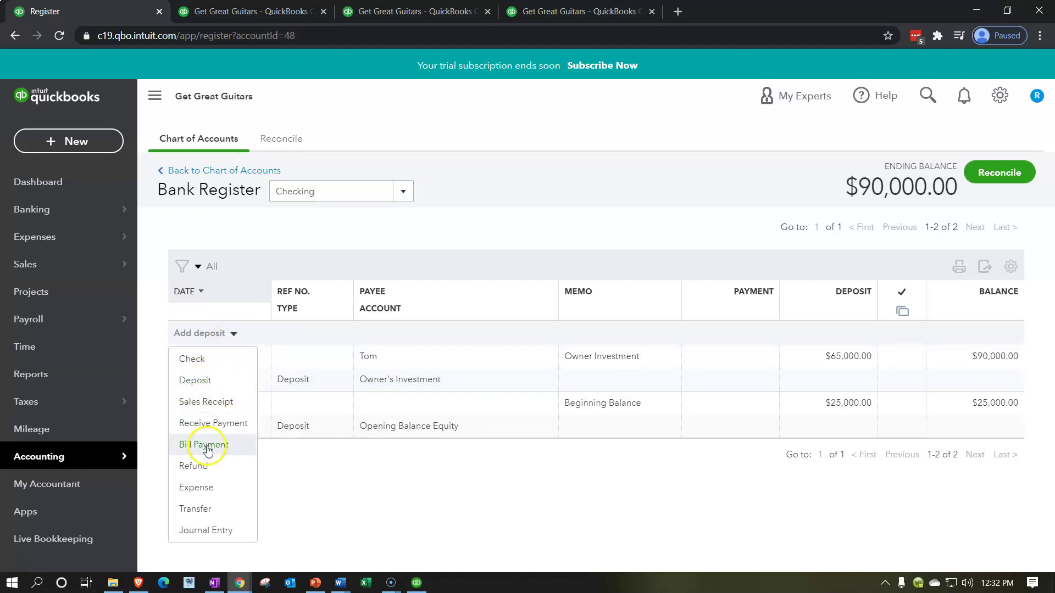
{"action": "left_click", "coordinate": [211, 473]}
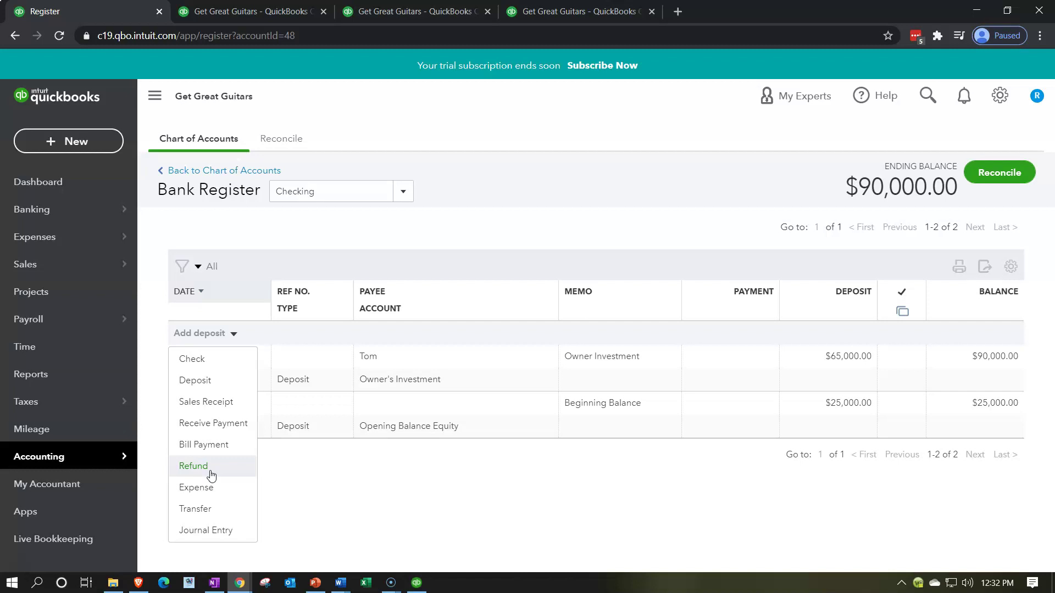
- Start a new deposit entry in the Checking register dated 01/02/2021
{"action": "left_click", "coordinate": [193, 387]}
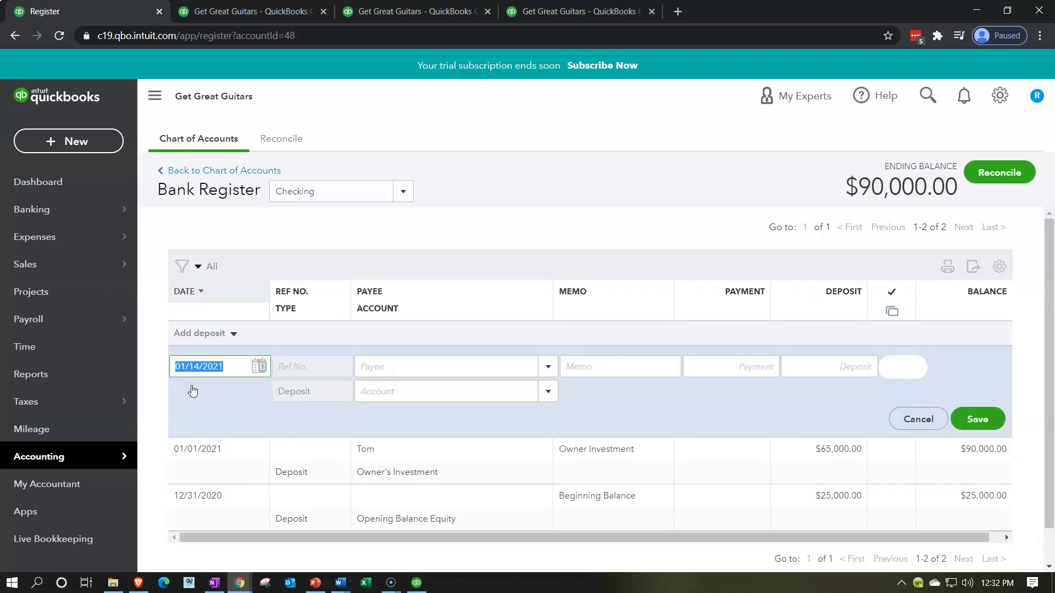
{"action": "type", "text": "0101"}
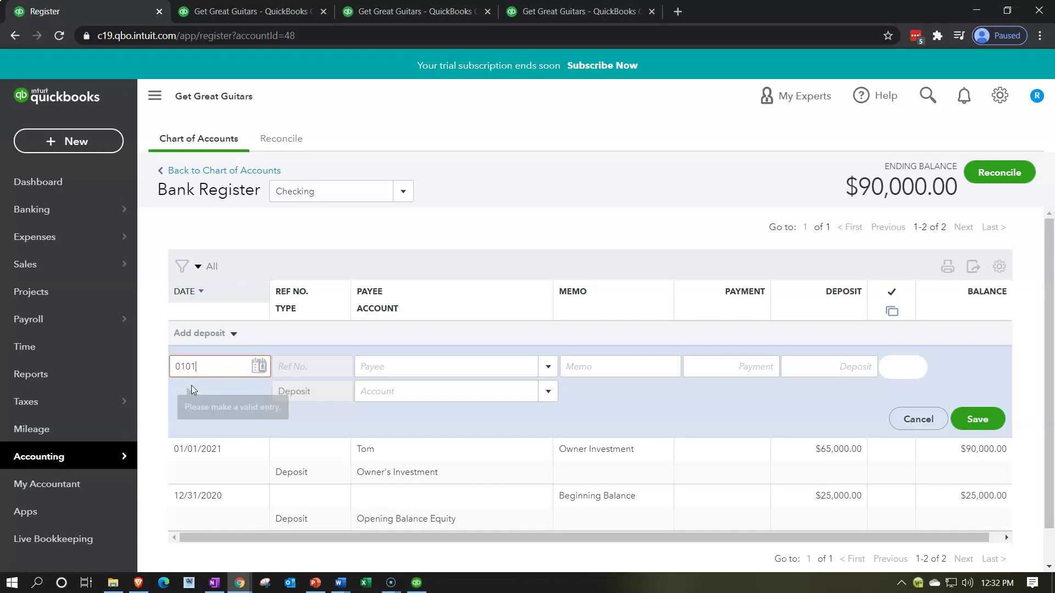
{"action": "key", "text": "BackSpace"}
{"action": "type", "text": "221"}
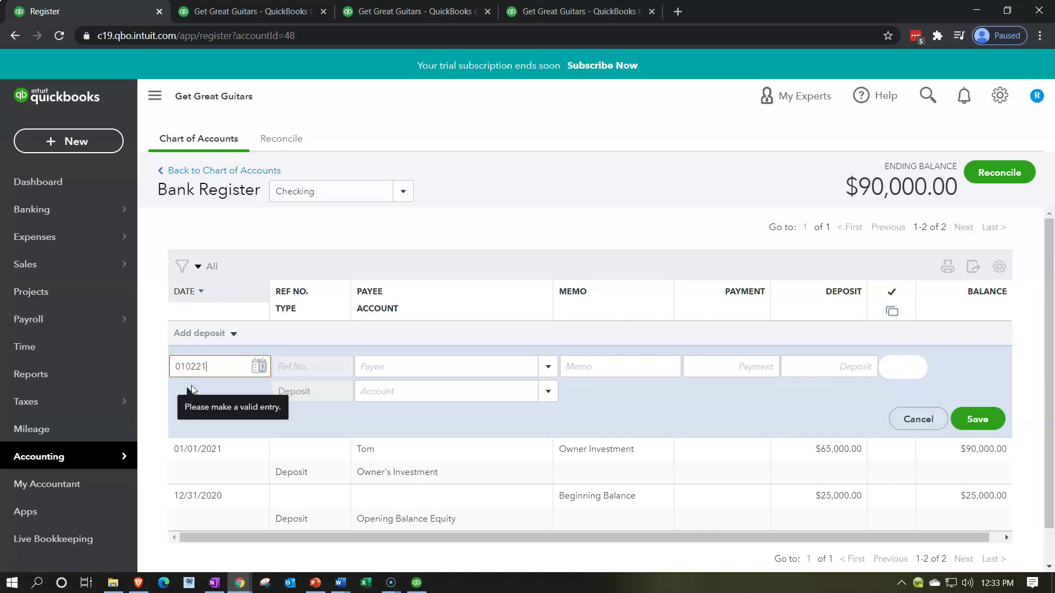
{"action": "key", "text": "Tab"}
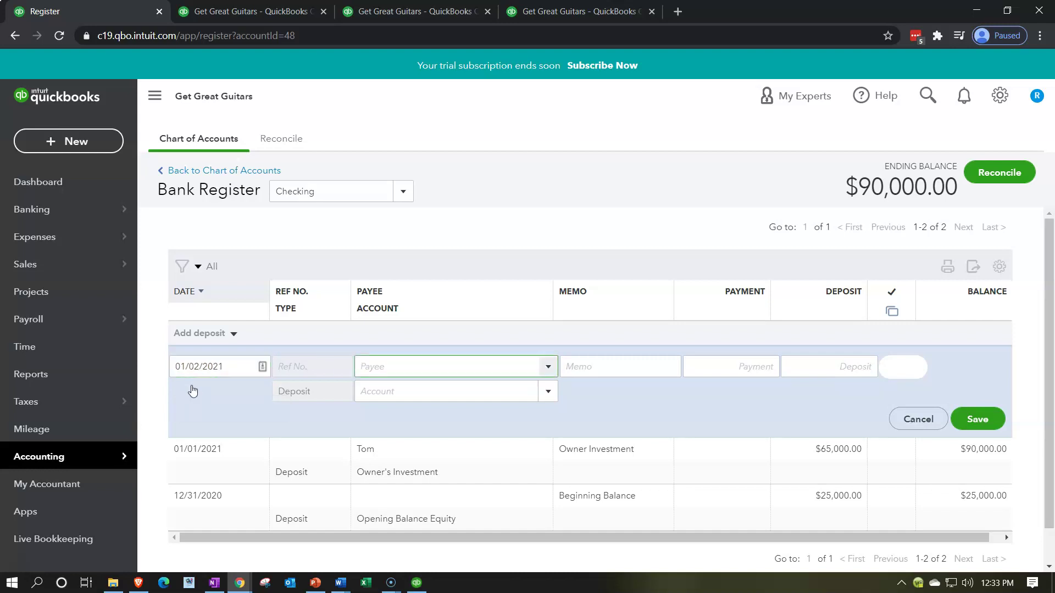
- Enter Chase as the deposit's payee and save it as a new name of type Customer
{"action": "type", "text": "Chase"}
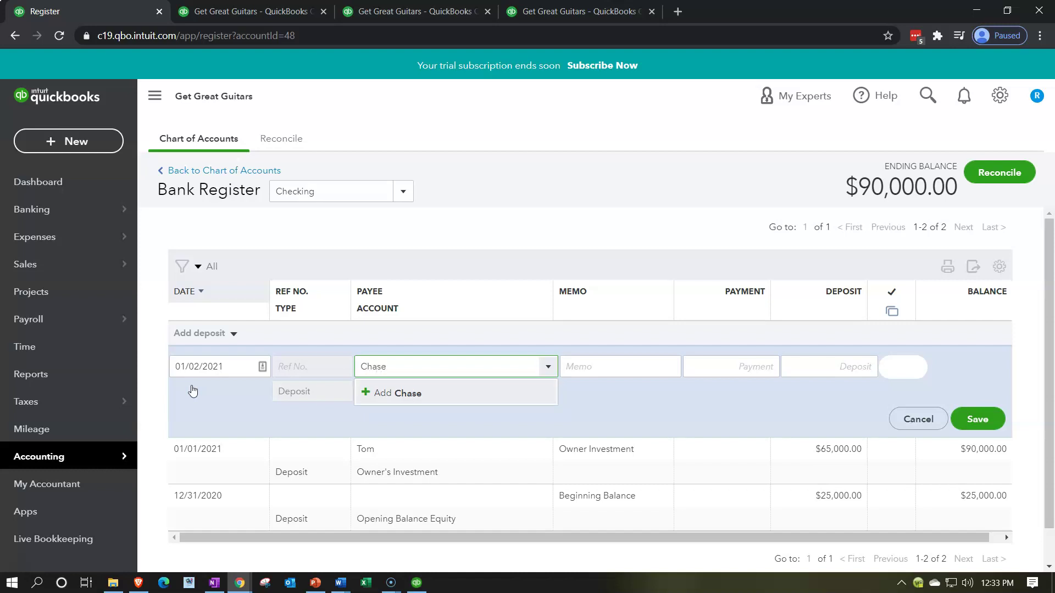
{"action": "key", "text": "Return"}
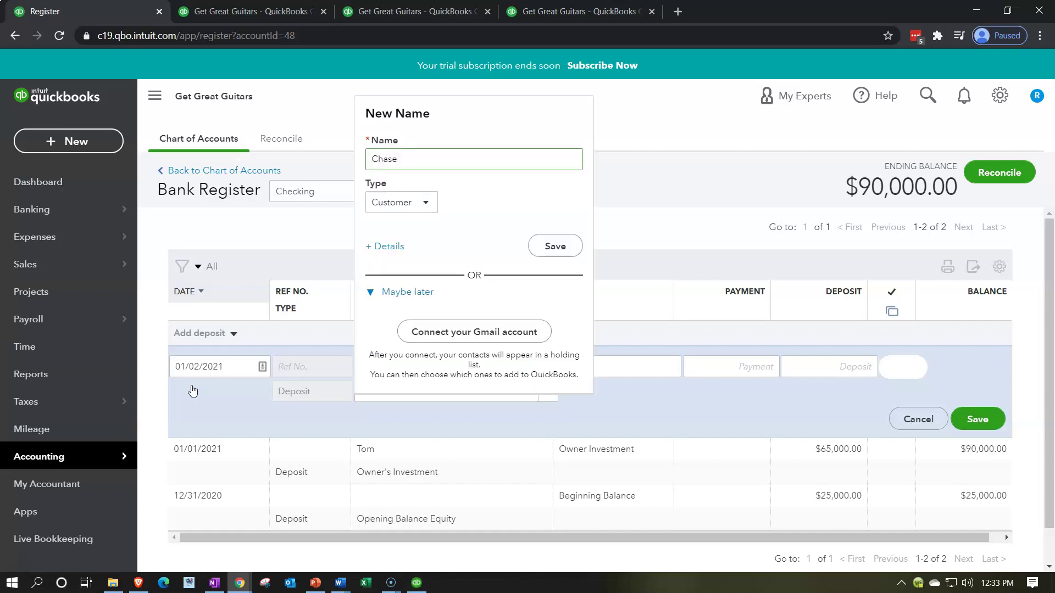
{"action": "left_click", "coordinate": [434, 207]}
{"action": "left_click", "coordinate": [433, 205]}
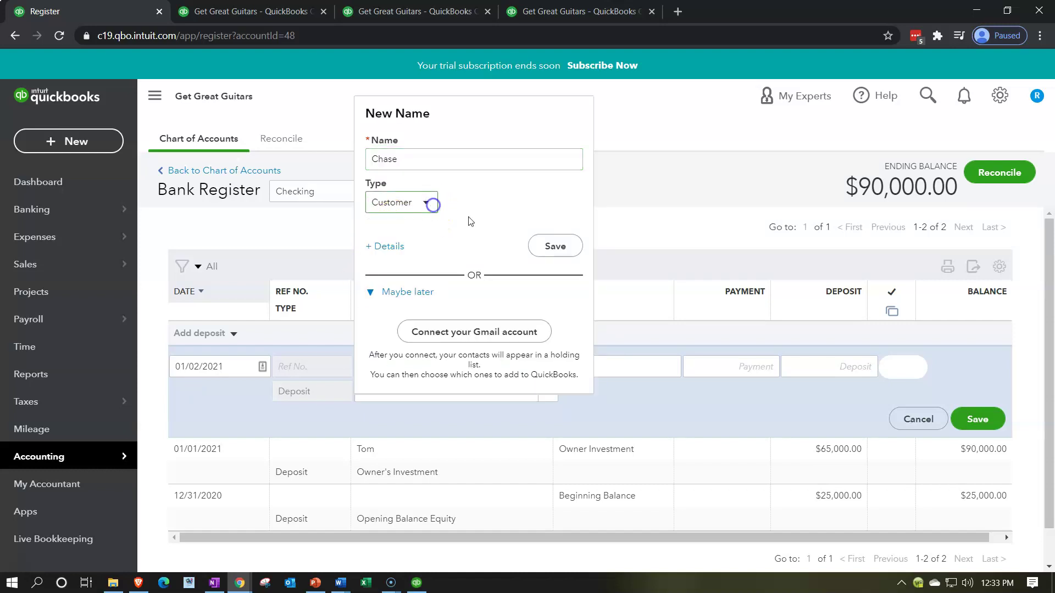
{"action": "left_click", "coordinate": [556, 245]}
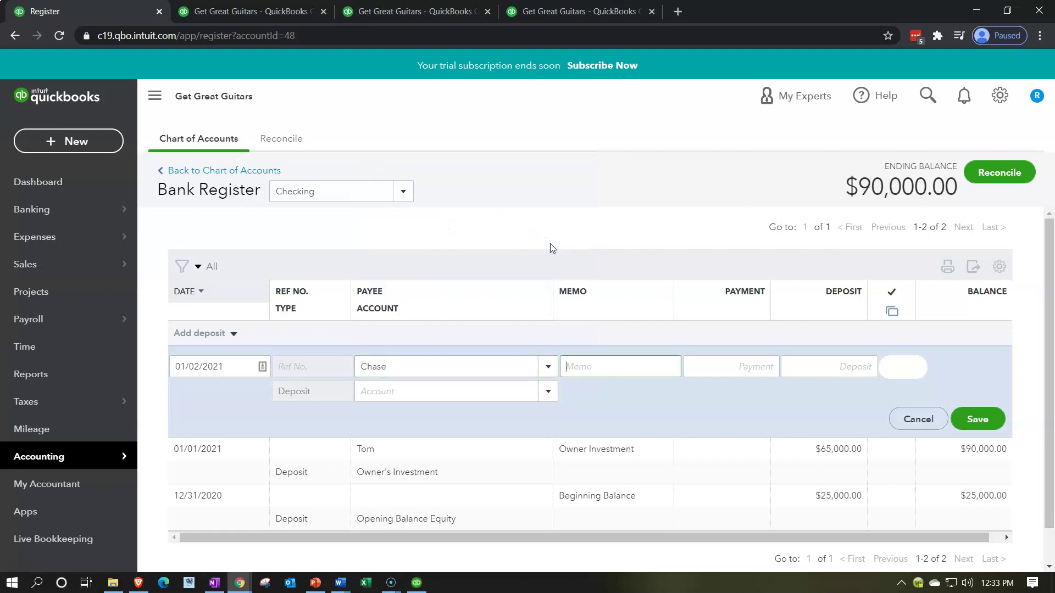
- Enter the memo Loan and a deposit amount of 50,000 for the Chase entry
{"action": "type", "text": "Loan"}
{"action": "key", "text": "Tab"}
{"action": "key", "text": "Tab"}
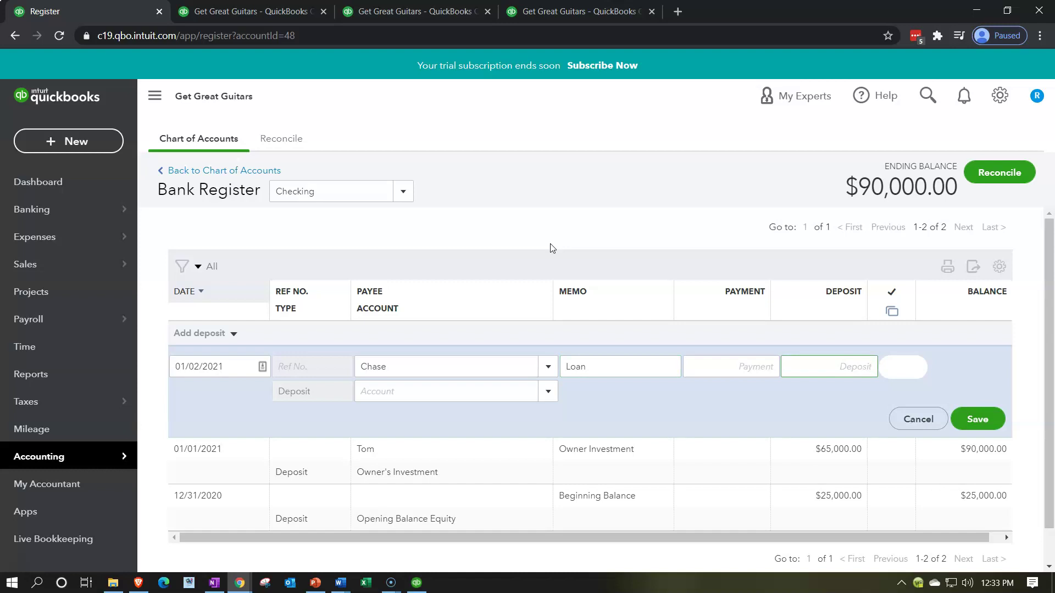
{"action": "type", "text": "50000"}
{"action": "key", "text": "Tab"}
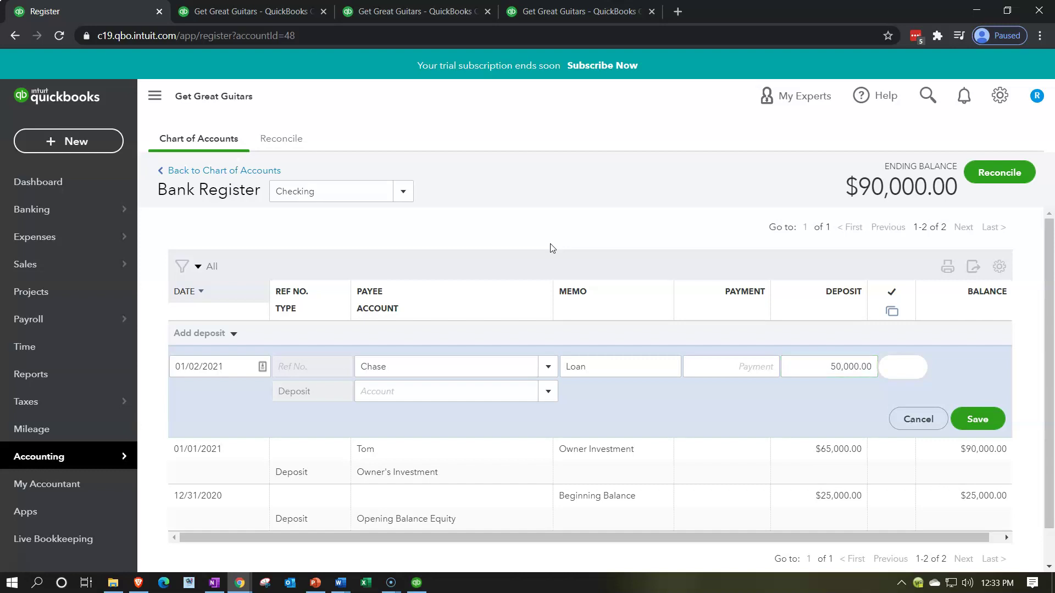
- Assign the Chase deposit to the Loan Payable account and save the transaction
{"action": "left_click", "coordinate": [547, 391]}
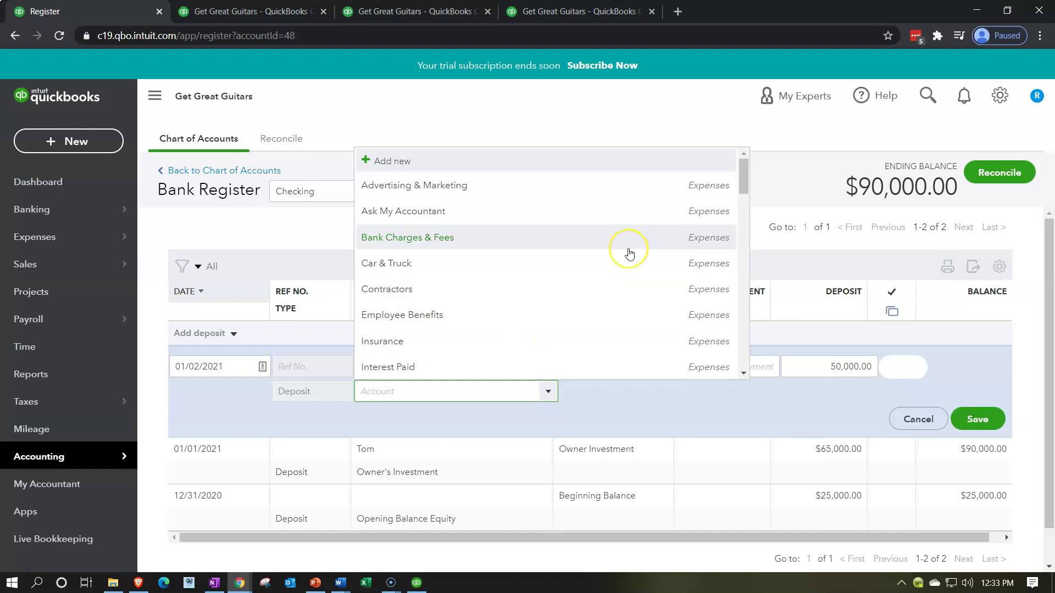
{"action": "scroll", "coordinate": [630, 253], "scroll_direction": "down", "scroll_amount": 9}
{"action": "scroll", "coordinate": [629, 253], "scroll_direction": "down", "scroll_amount": 5}
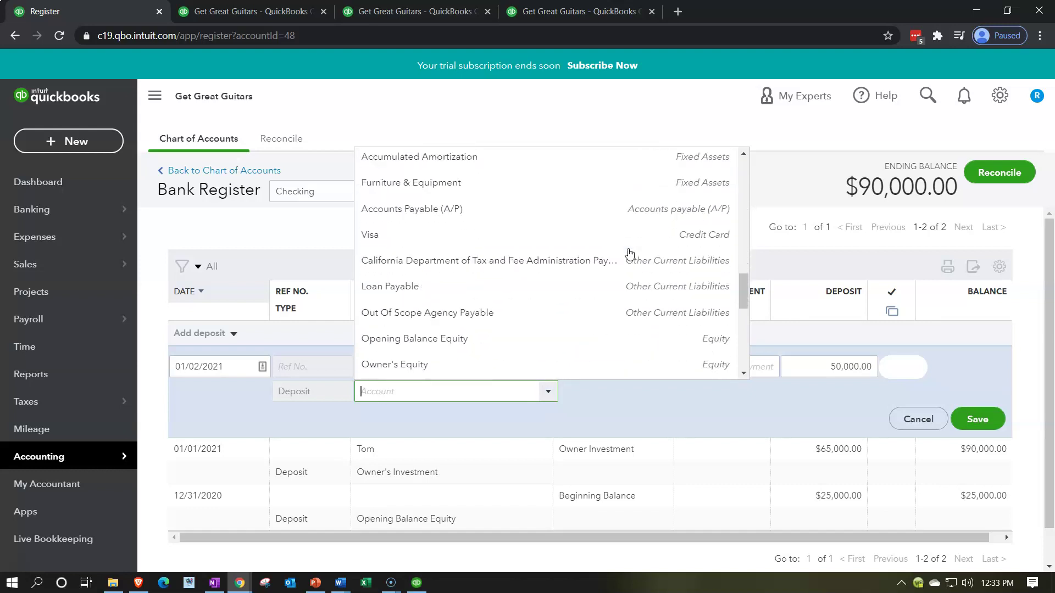
{"action": "scroll", "coordinate": [629, 253], "scroll_direction": "down", "scroll_amount": 1}
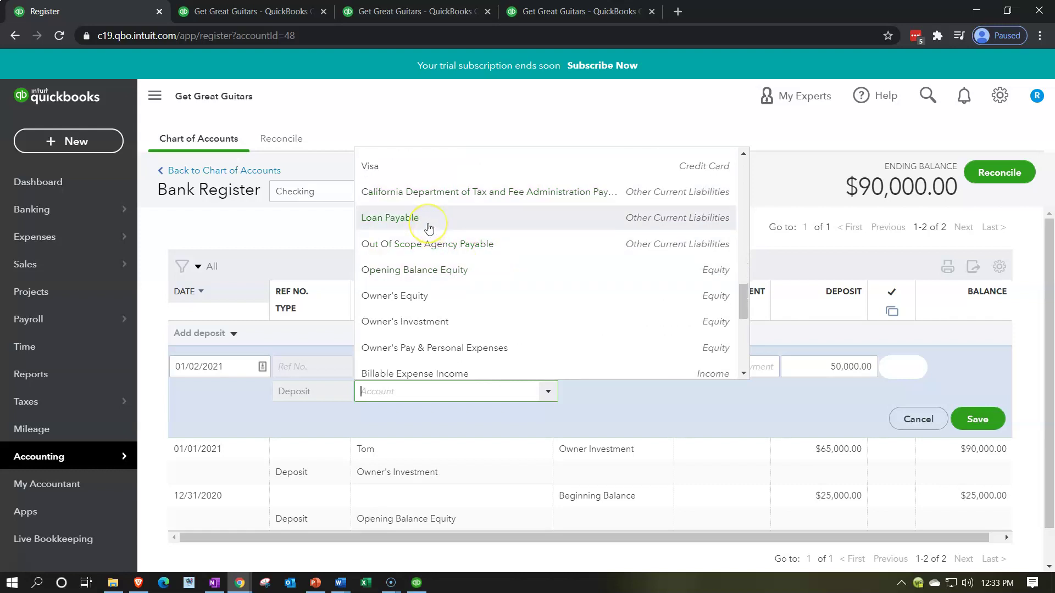
{"action": "left_click", "coordinate": [618, 216]}
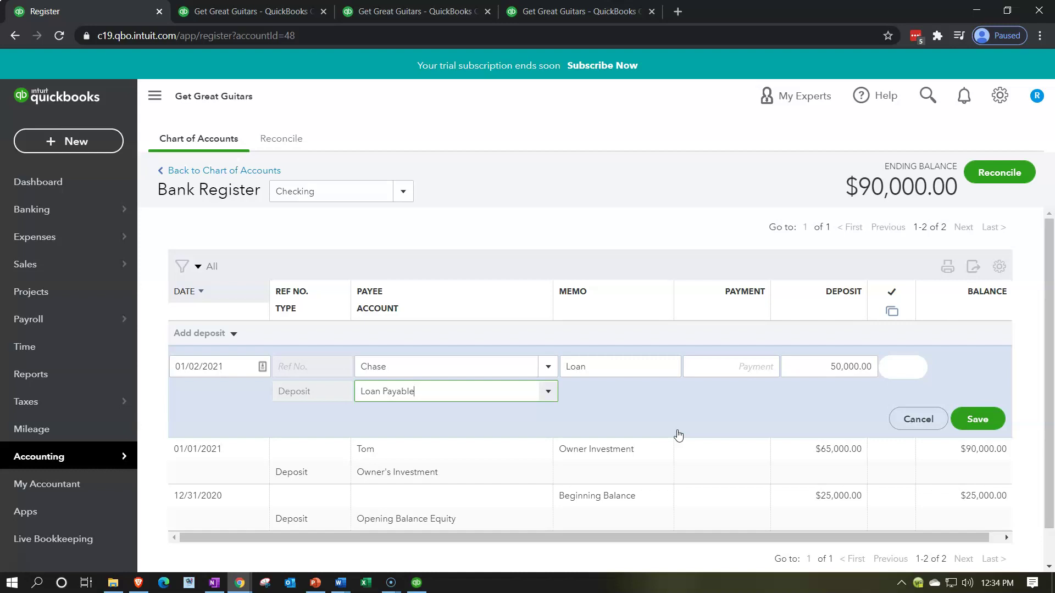
{"action": "left_click", "coordinate": [448, 404]}
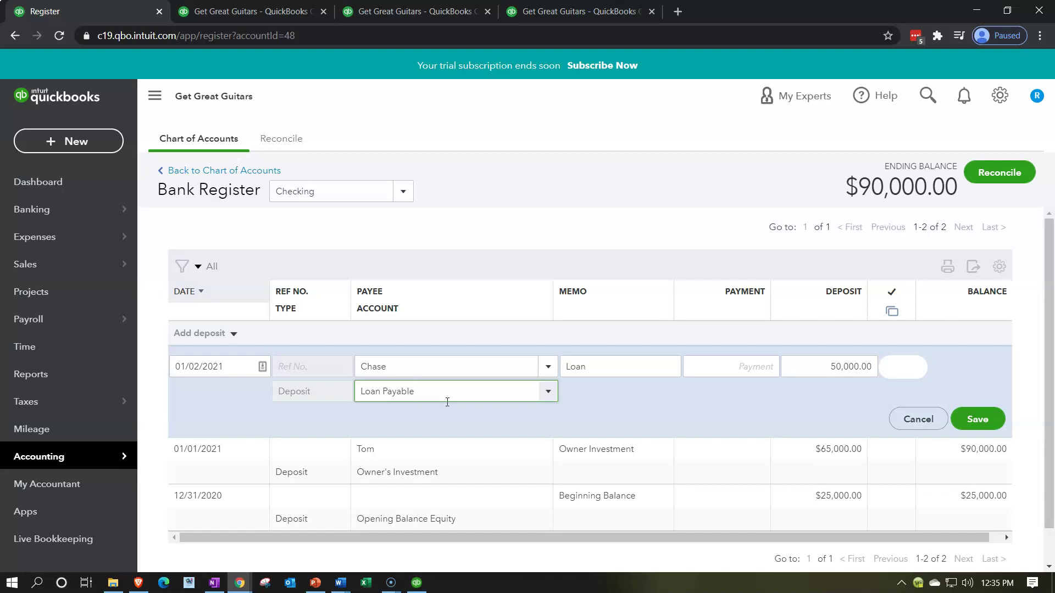
{"action": "left_click", "coordinate": [970, 424]}
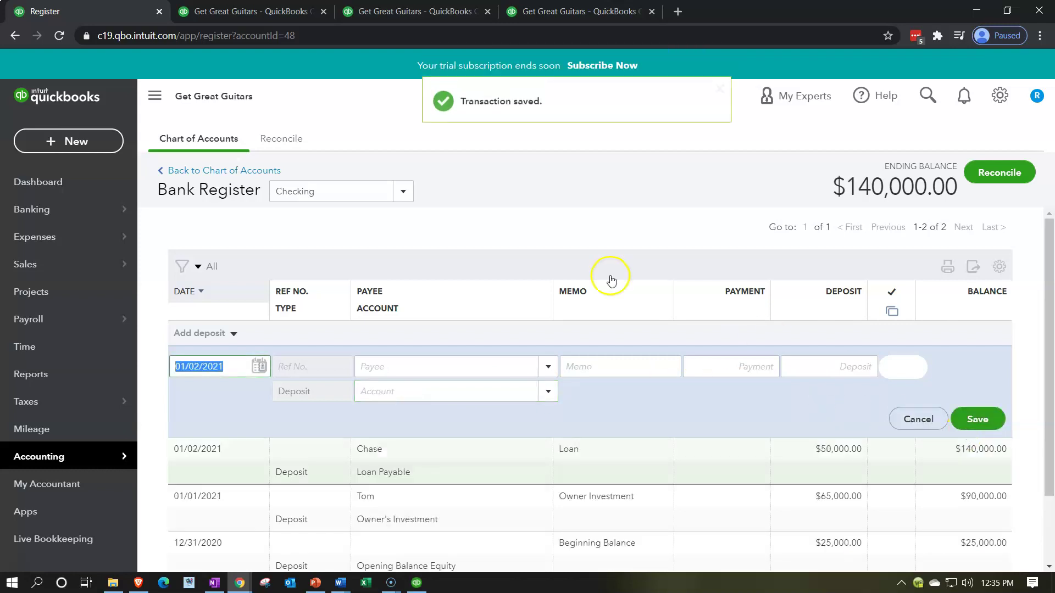
- Rerun the 2021 Balance Sheet to include the loan deposit and review its assets and liabilities
{"action": "left_click", "coordinate": [250, 7]}
{"action": "scroll", "coordinate": [555, 269], "scroll_direction": "up", "scroll_amount": 10}
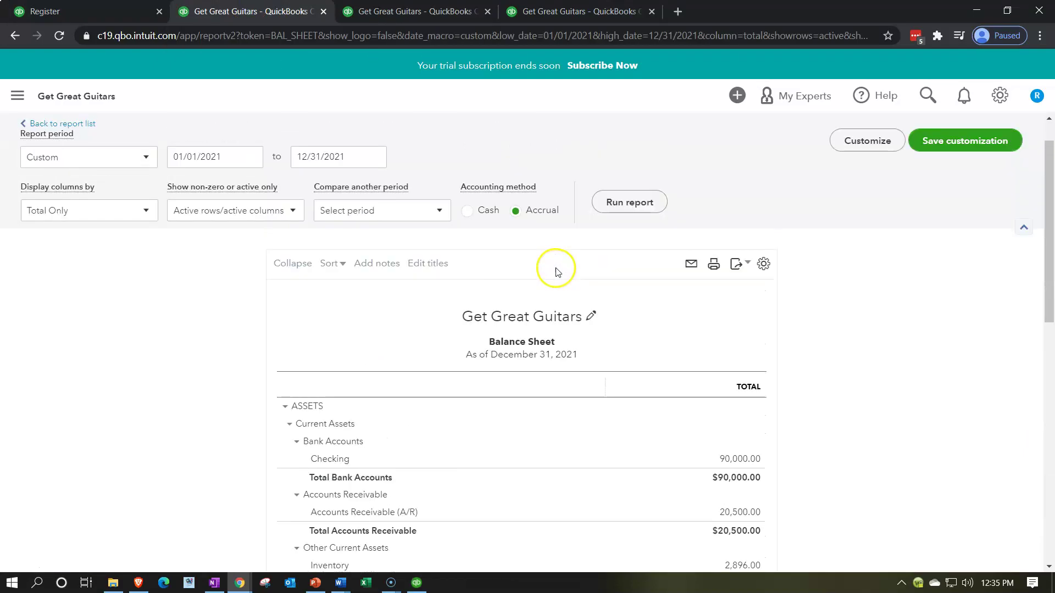
{"action": "left_click", "coordinate": [614, 245]}
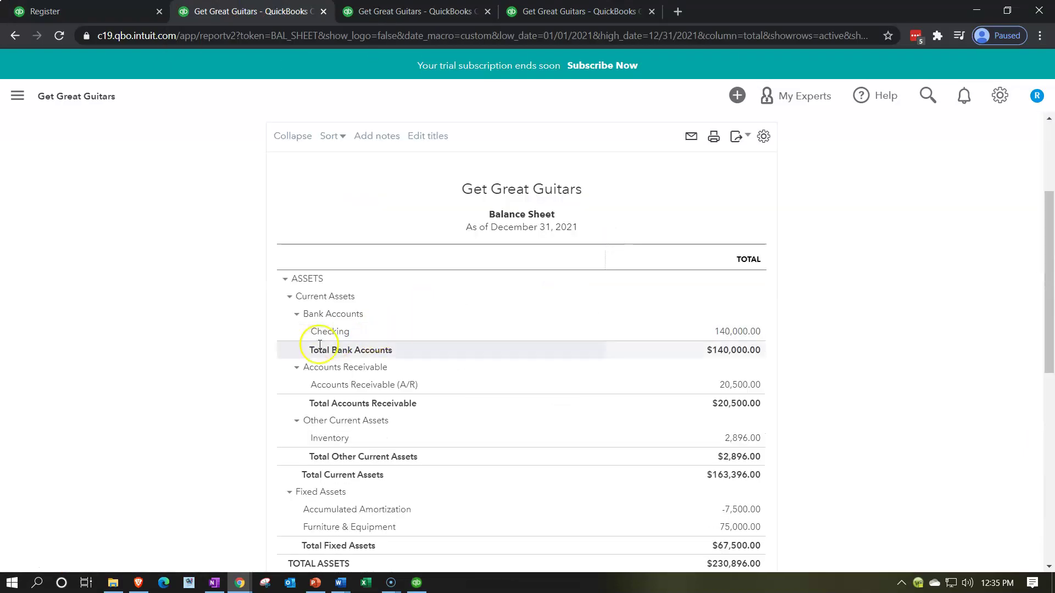
{"action": "scroll", "coordinate": [194, 321], "scroll_direction": "down", "scroll_amount": 1}
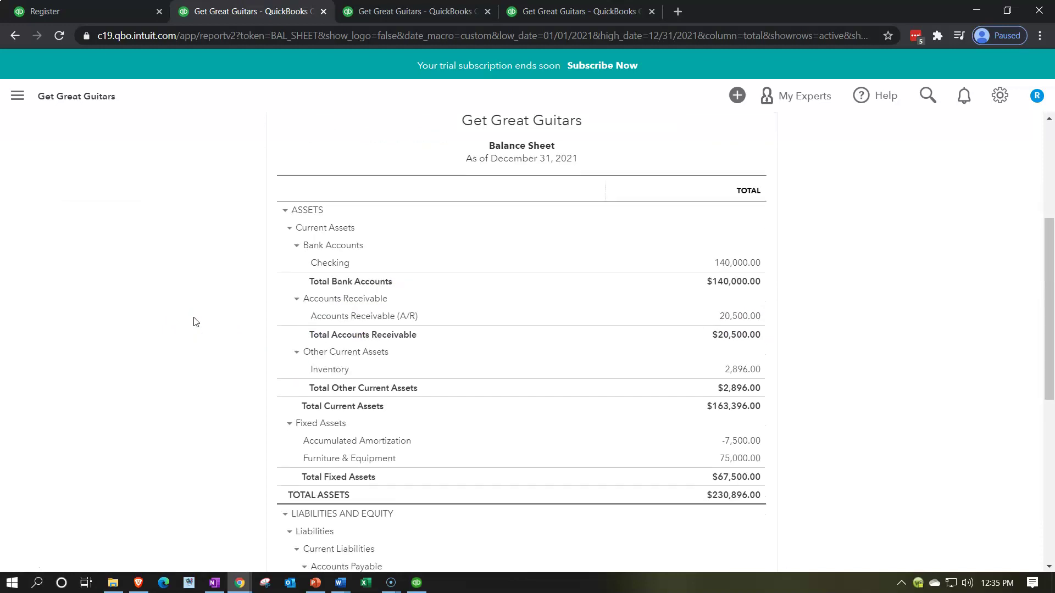
{"action": "scroll", "coordinate": [194, 321], "scroll_direction": "down", "scroll_amount": 3}
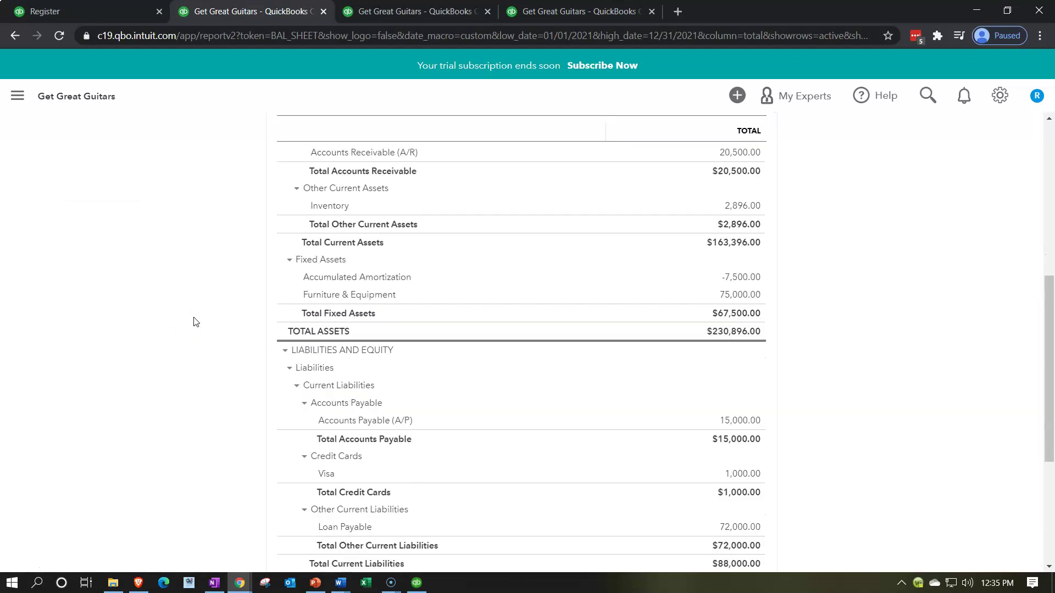
{"action": "scroll", "coordinate": [193, 321], "scroll_direction": "up", "scroll_amount": 4}
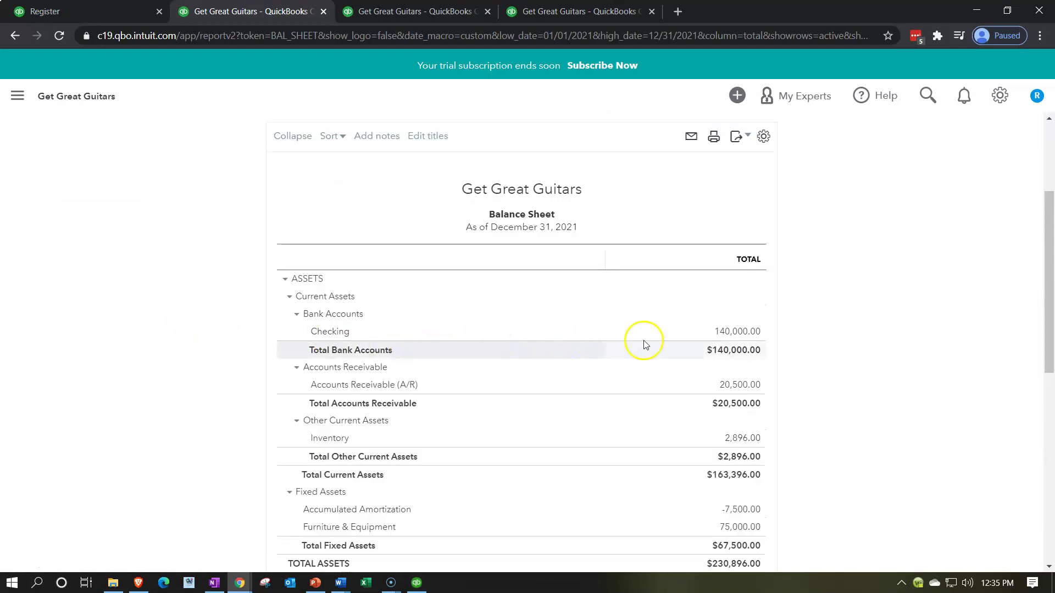
- Inspect the Chase loan deposit through the Balance Sheet's Checking transaction detail and return to the report
{"action": "left_click", "coordinate": [733, 332]}
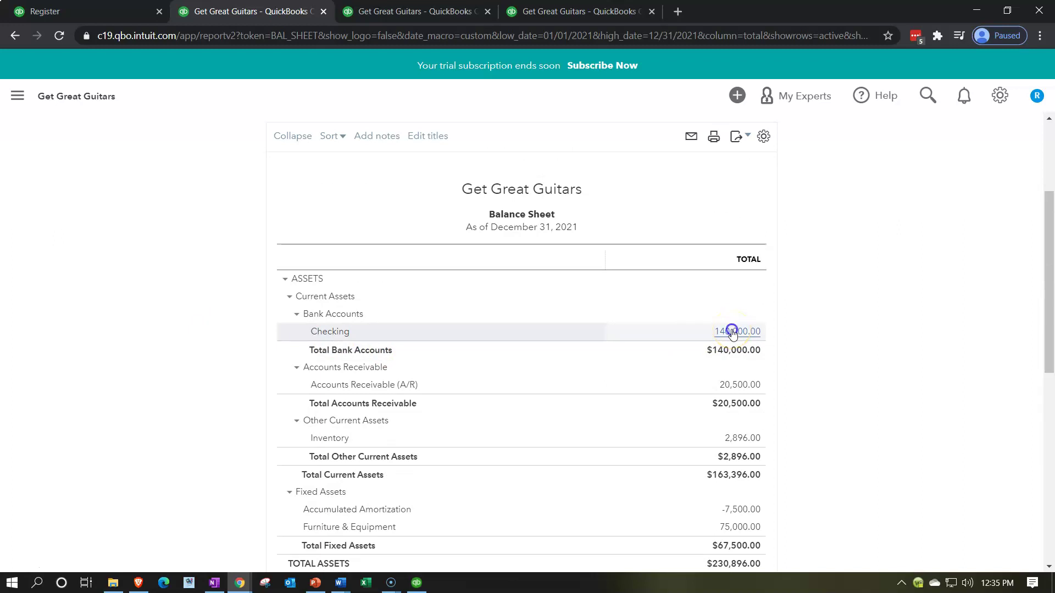
{"action": "scroll", "coordinate": [733, 333], "scroll_direction": "down", "scroll_amount": 2}
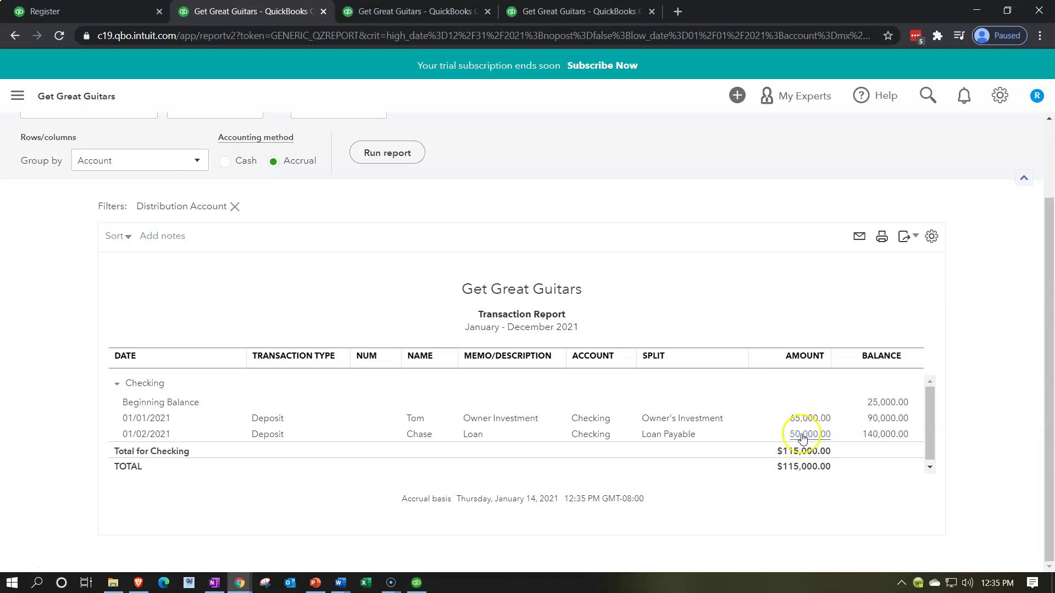
{"action": "left_click", "coordinate": [802, 435]}
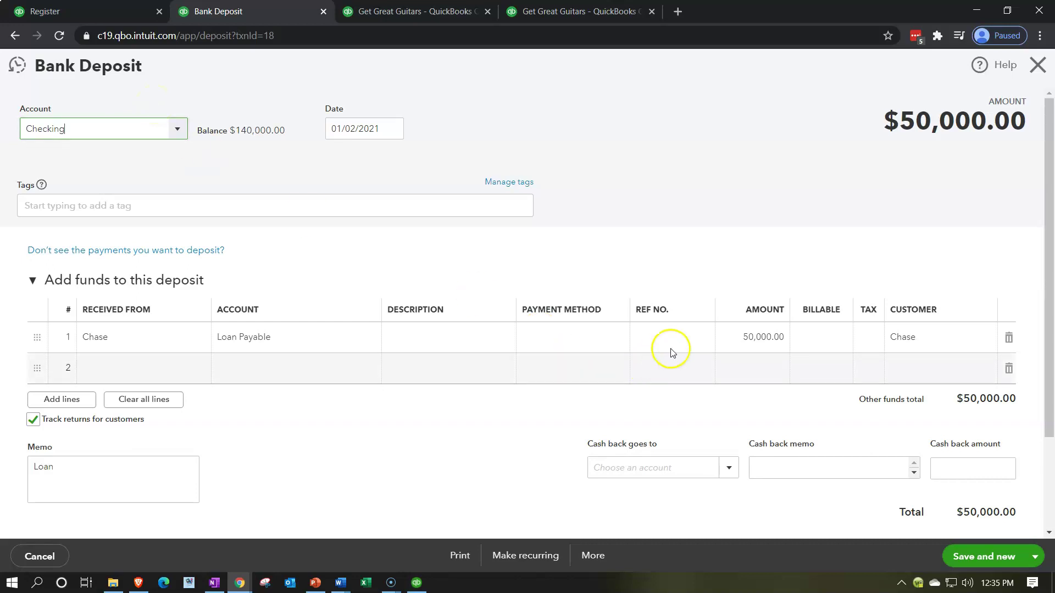
{"action": "left_click", "coordinate": [1037, 65]}
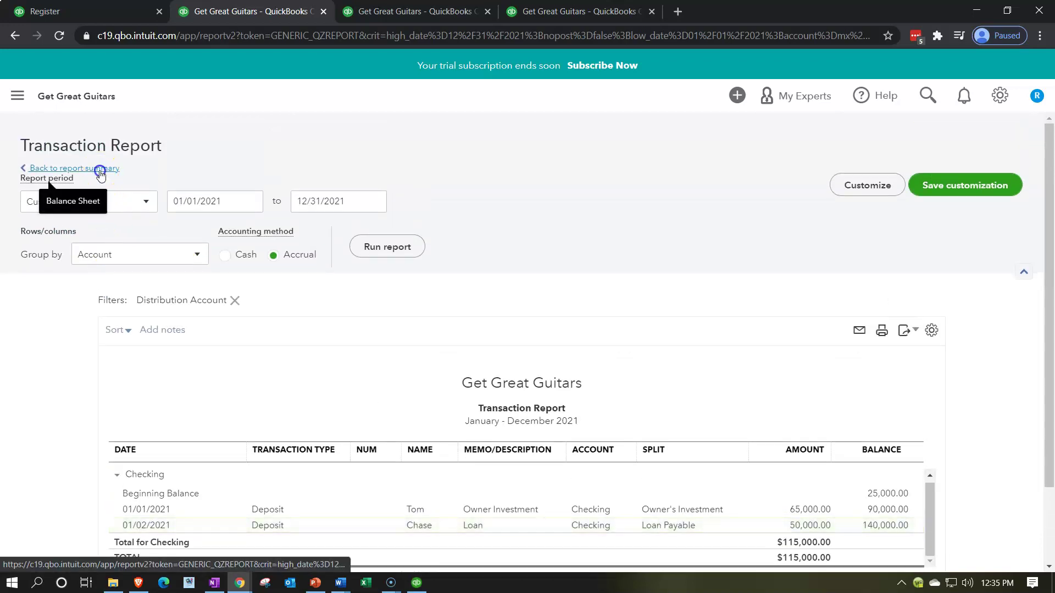
{"action": "left_click", "coordinate": [99, 169]}
- View the transaction detail behind Loan Payable on the Balance Sheet and return to the report
{"action": "scroll", "coordinate": [158, 314], "scroll_direction": "down", "scroll_amount": 5}
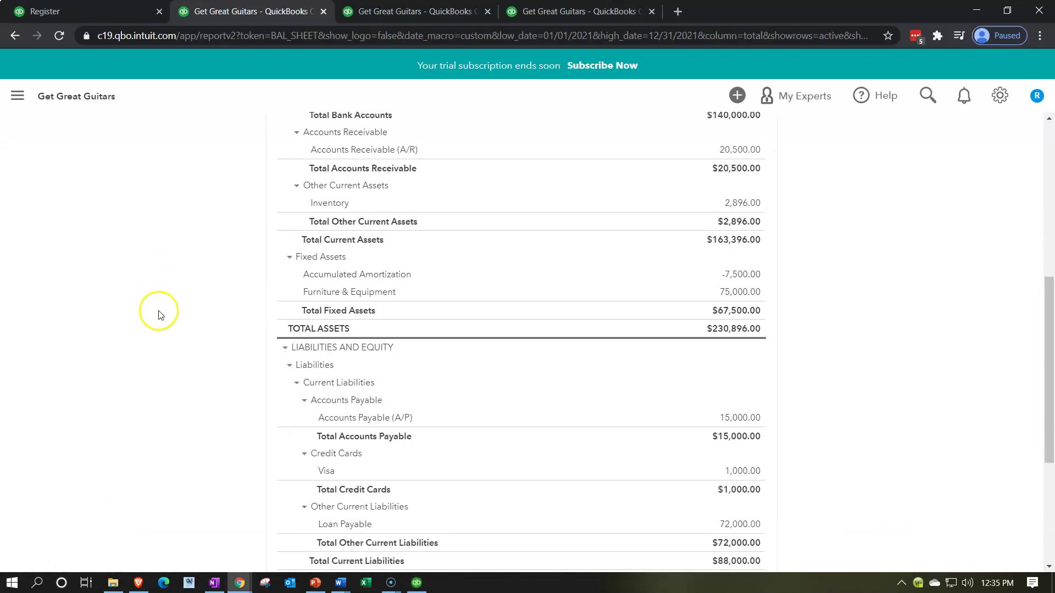
{"action": "scroll", "coordinate": [160, 315], "scroll_direction": "down", "scroll_amount": 1}
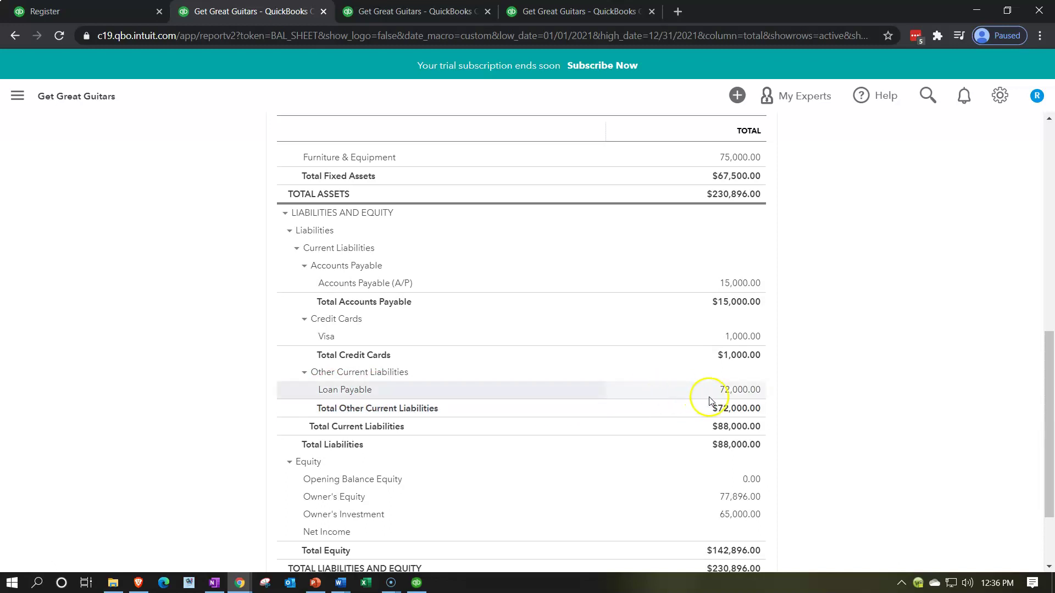
{"action": "left_click", "coordinate": [727, 391]}
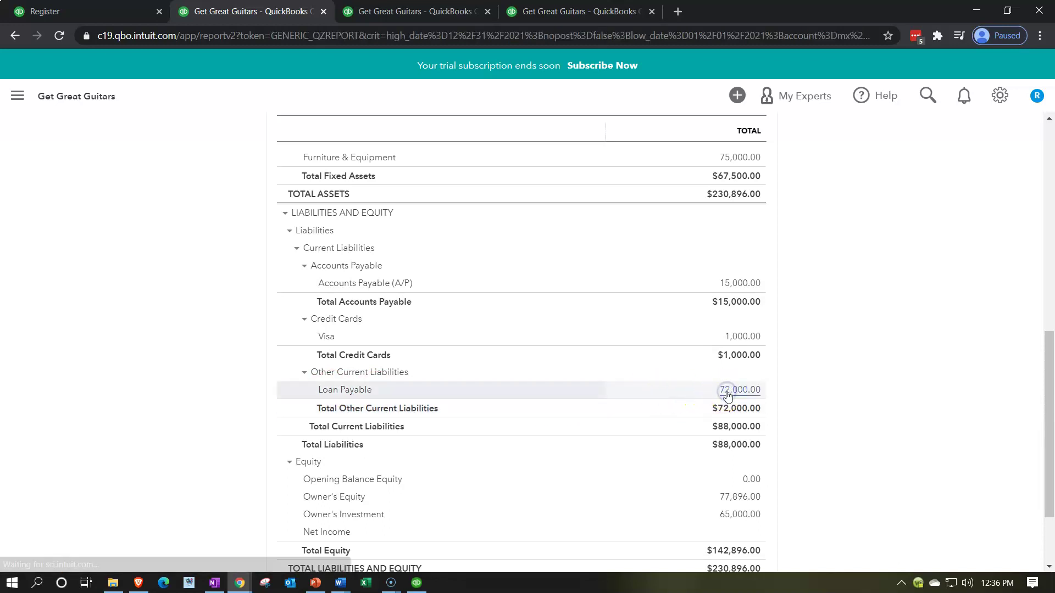
{"action": "scroll", "coordinate": [730, 407], "scroll_direction": "down", "scroll_amount": 1}
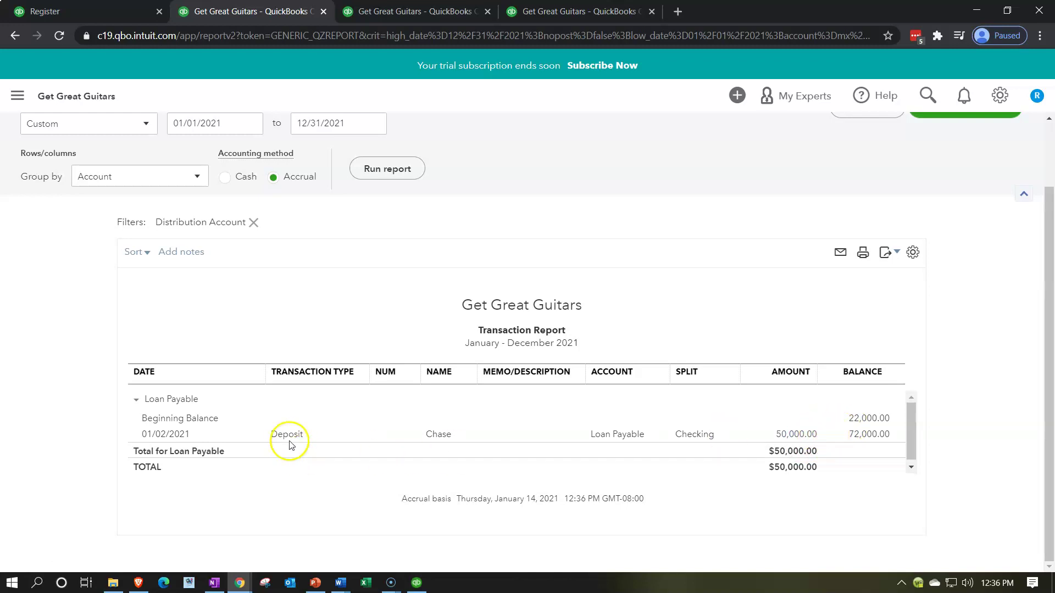
{"action": "scroll", "coordinate": [88, 330], "scroll_direction": "up", "scroll_amount": 2}
{"action": "left_click", "coordinate": [93, 170]}
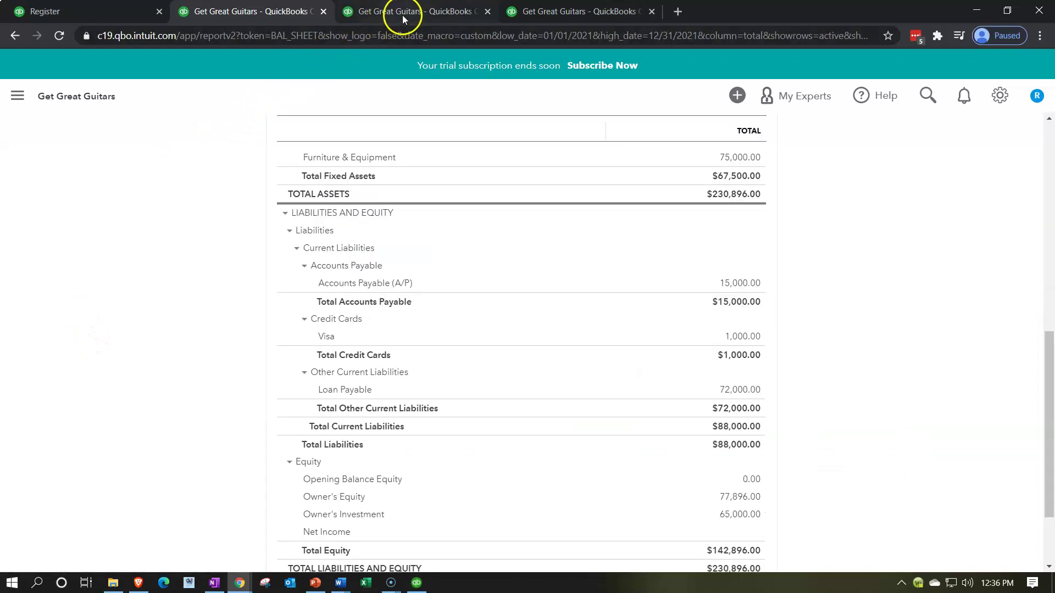
- Rerun the 2021 Profit and Loss and Trial Balance reports to include the Chase loan deposit
{"action": "left_click", "coordinate": [402, 17]}
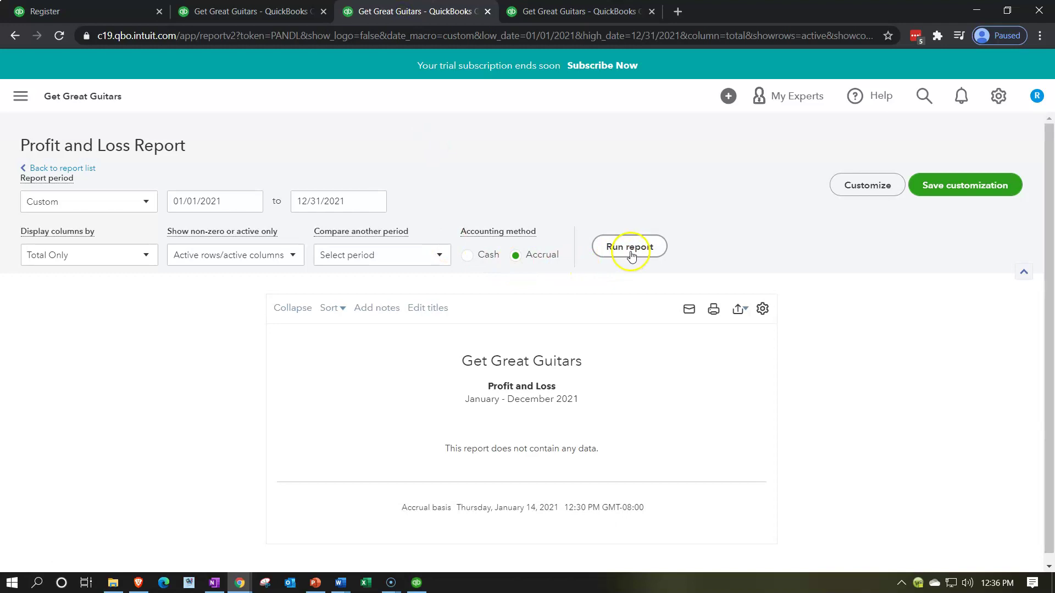
{"action": "left_click", "coordinate": [658, 250]}
{"action": "left_click", "coordinate": [631, 275]}
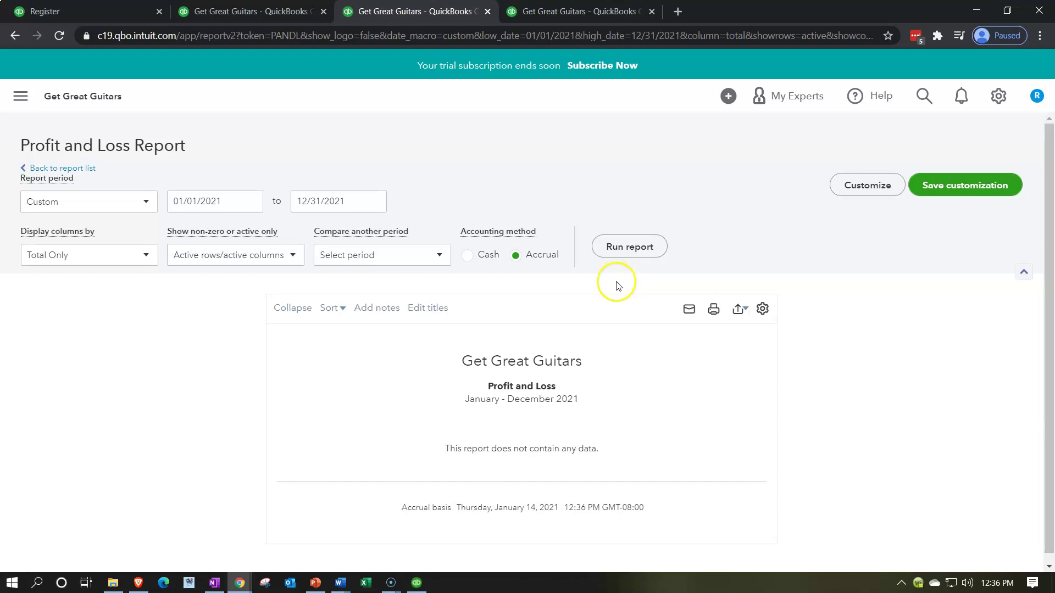
{"action": "left_click", "coordinate": [598, 17]}
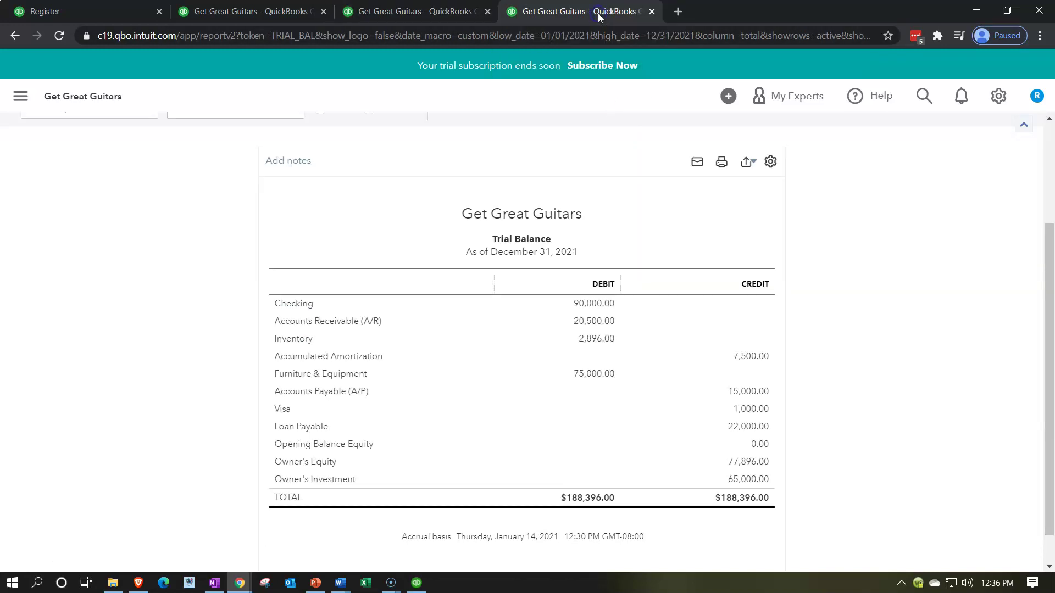
{"action": "scroll", "coordinate": [389, 295], "scroll_direction": "up", "scroll_amount": 3}
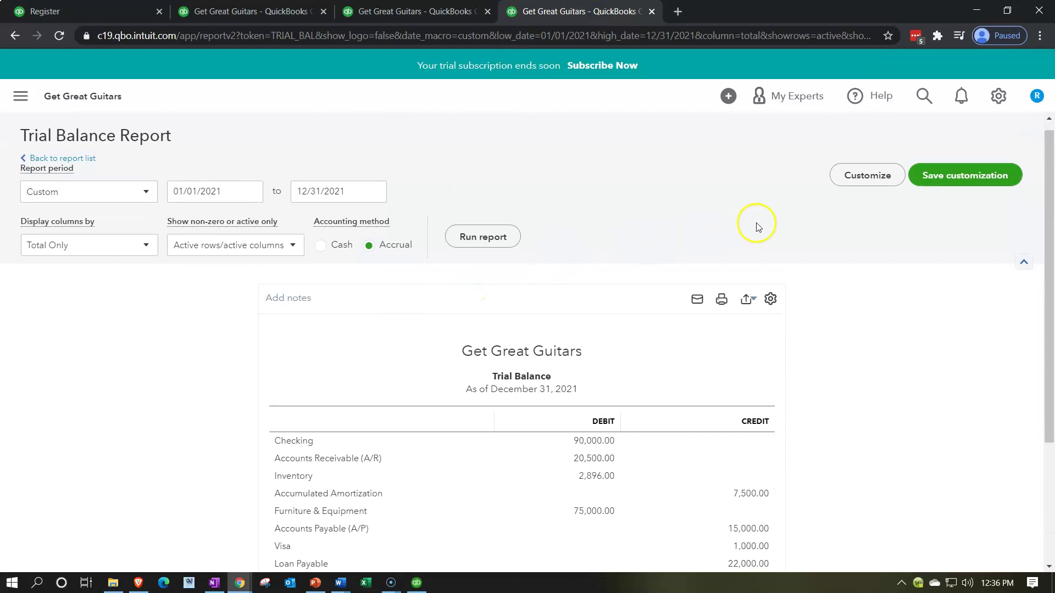
{"action": "left_click", "coordinate": [481, 237]}
{"action": "scroll", "coordinate": [307, 352], "scroll_direction": "down", "scroll_amount": 3}
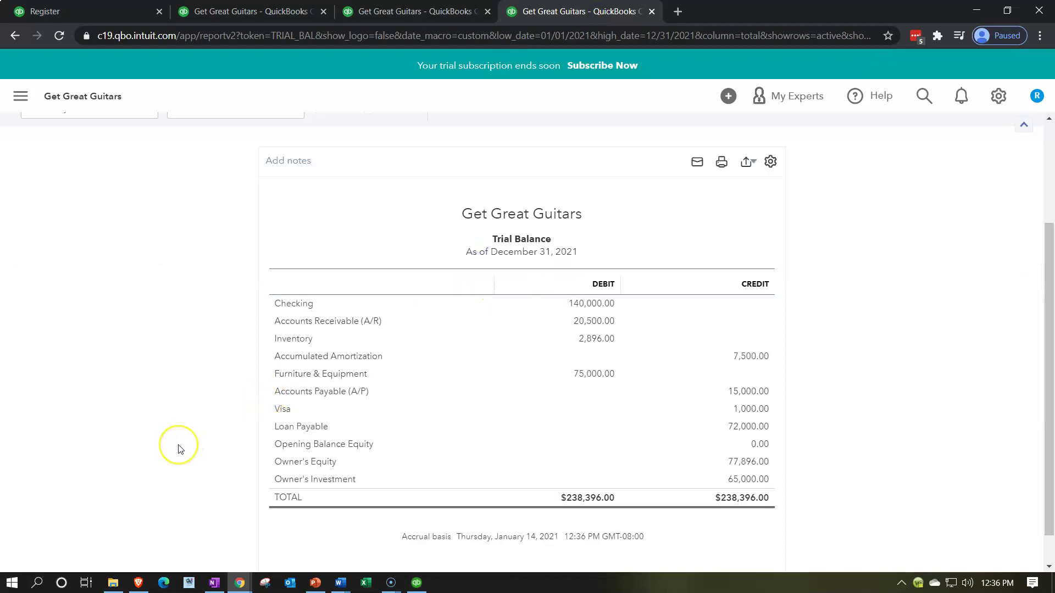
- Open the transaction detail behind the Checking balance on the Trial Balance
{"action": "key", "text": "ctrl+plus"}
{"action": "scroll", "coordinate": [357, 363], "scroll_direction": "down", "scroll_amount": 1}
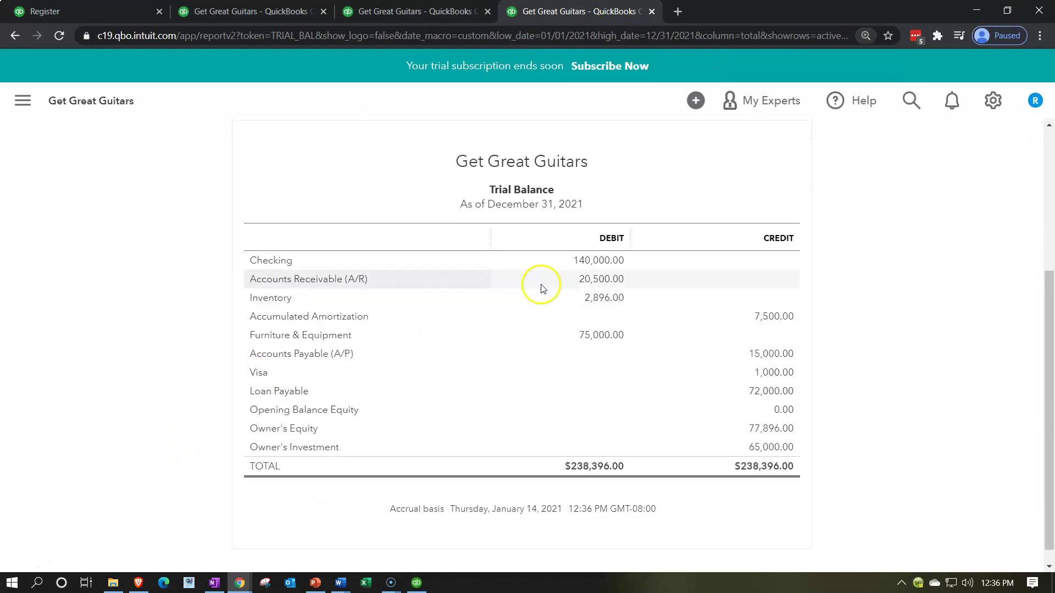
{"action": "left_click", "coordinate": [586, 262]}
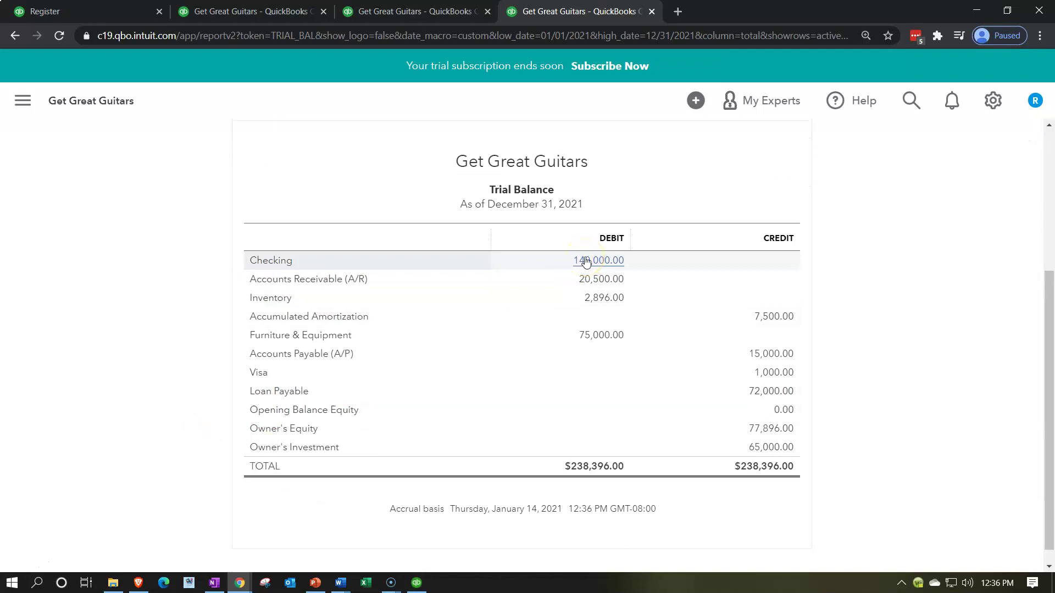